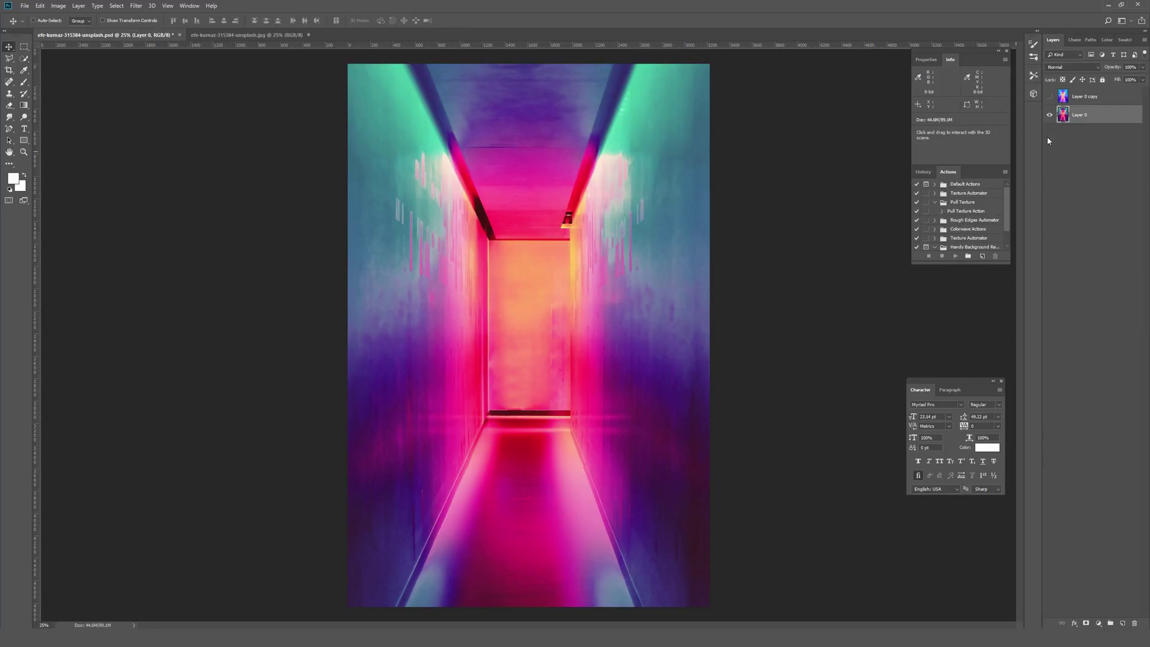
# Toggle the visibility of Layer 0 copy to compare the recolored version with the original image beneath it.
pyautogui.click(1081, 99)
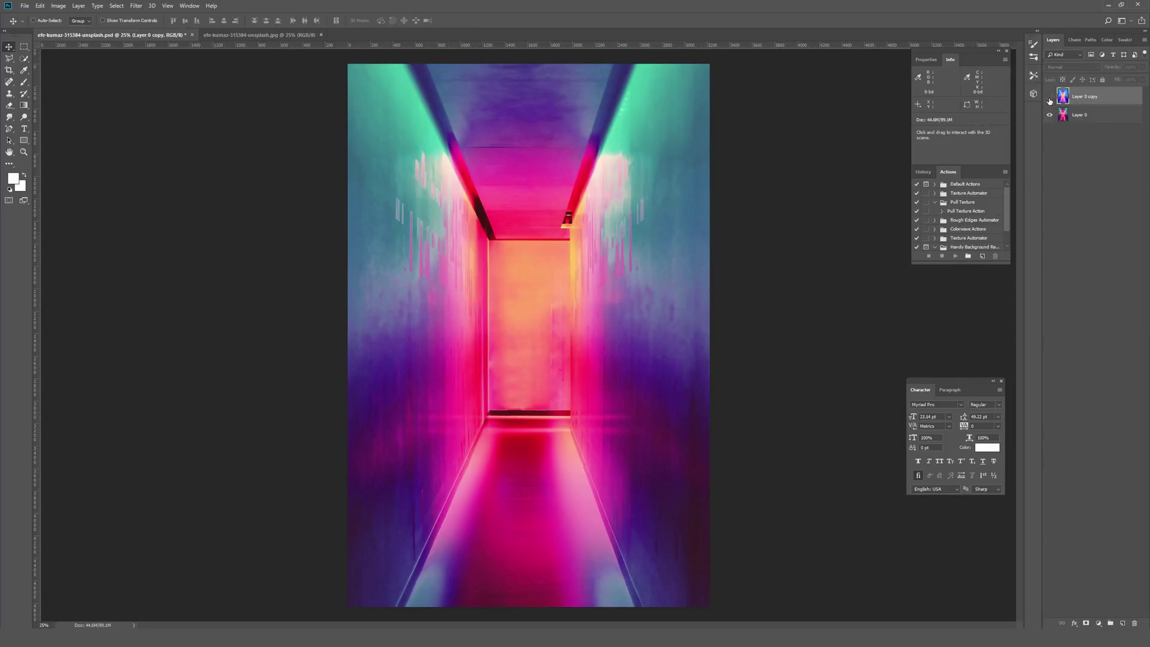
pyautogui.click(1049, 97)
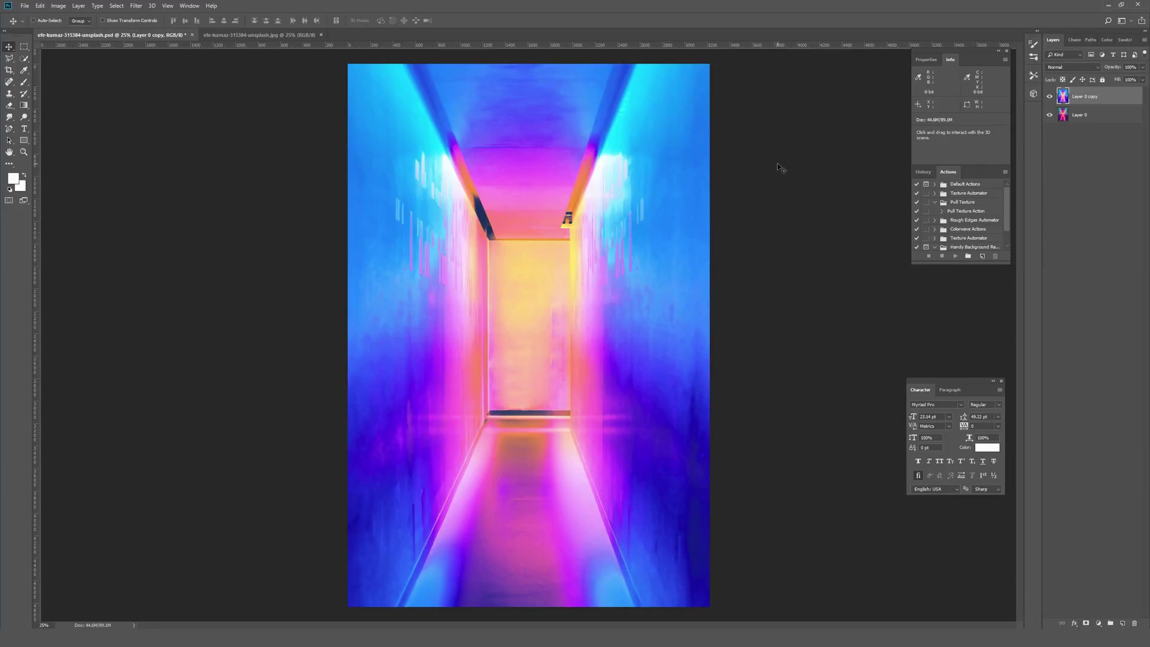
pyautogui.click(1049, 98)
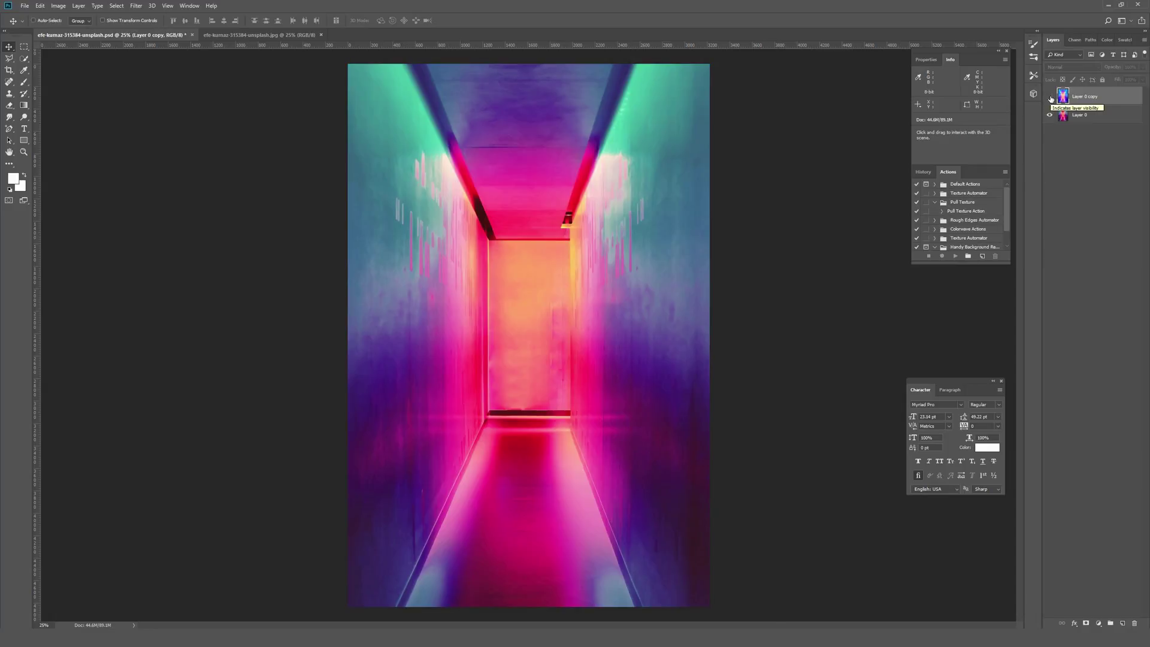
pyautogui.click(1050, 97)
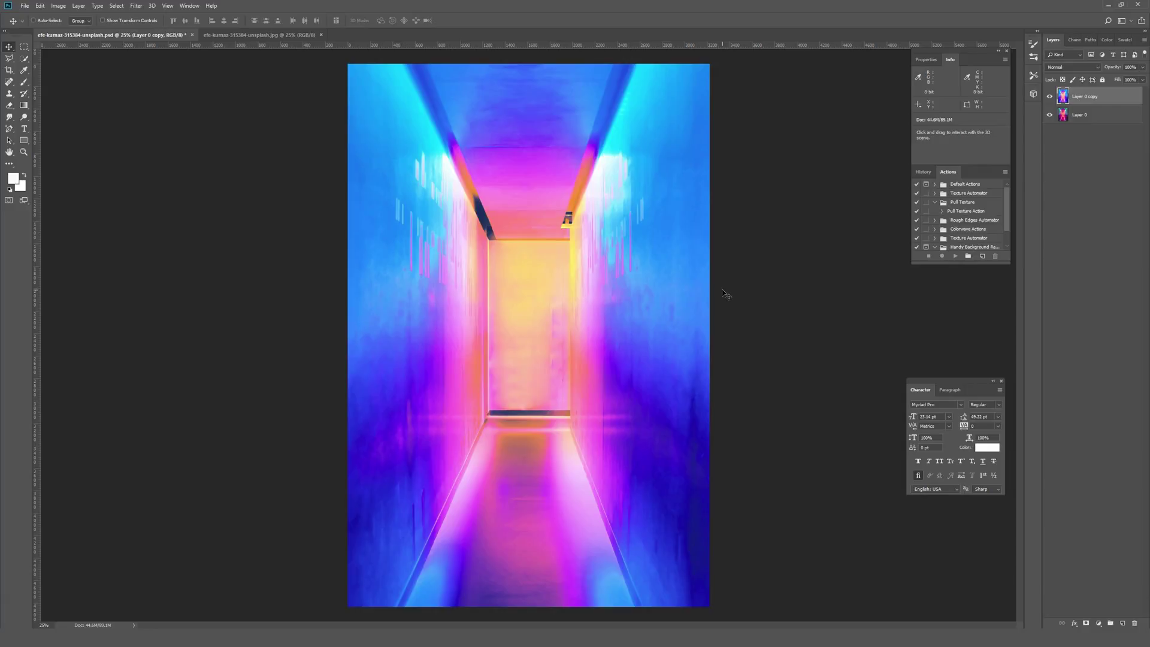
# In the JPG document, convert the Background into a regular layer named Layer 0 and duplicate it.
pyautogui.click(259, 35)
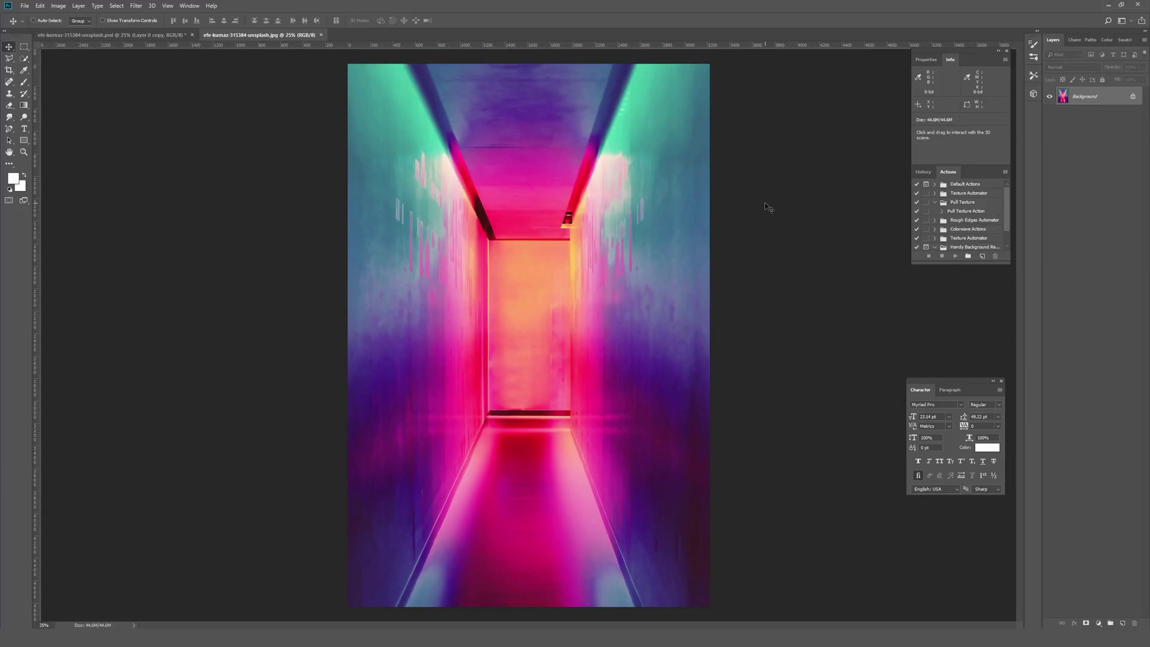
pyautogui.doubleClick(1106, 101)
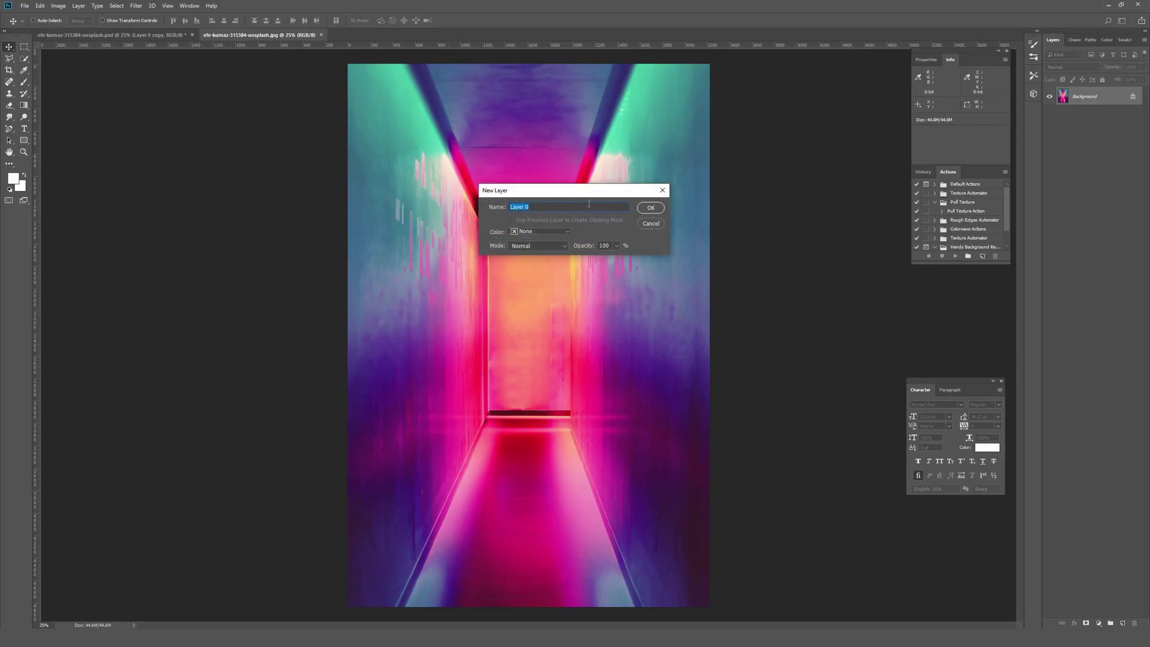
pyautogui.click(652, 208)
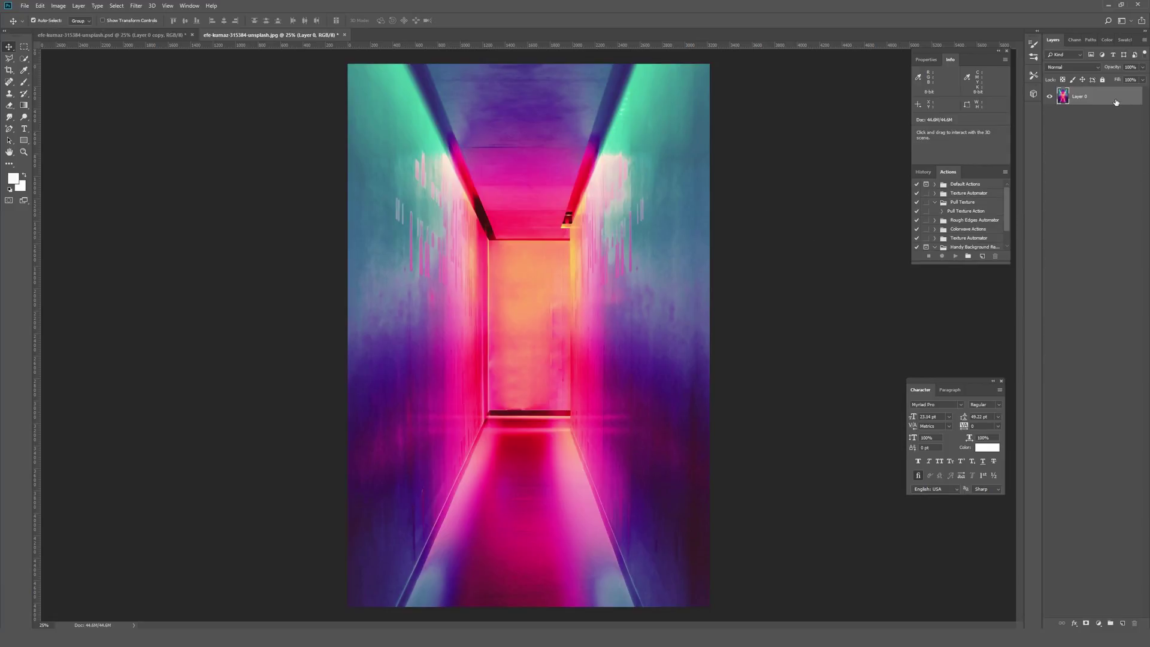
pyautogui.hotkey('ctrl', 'j')
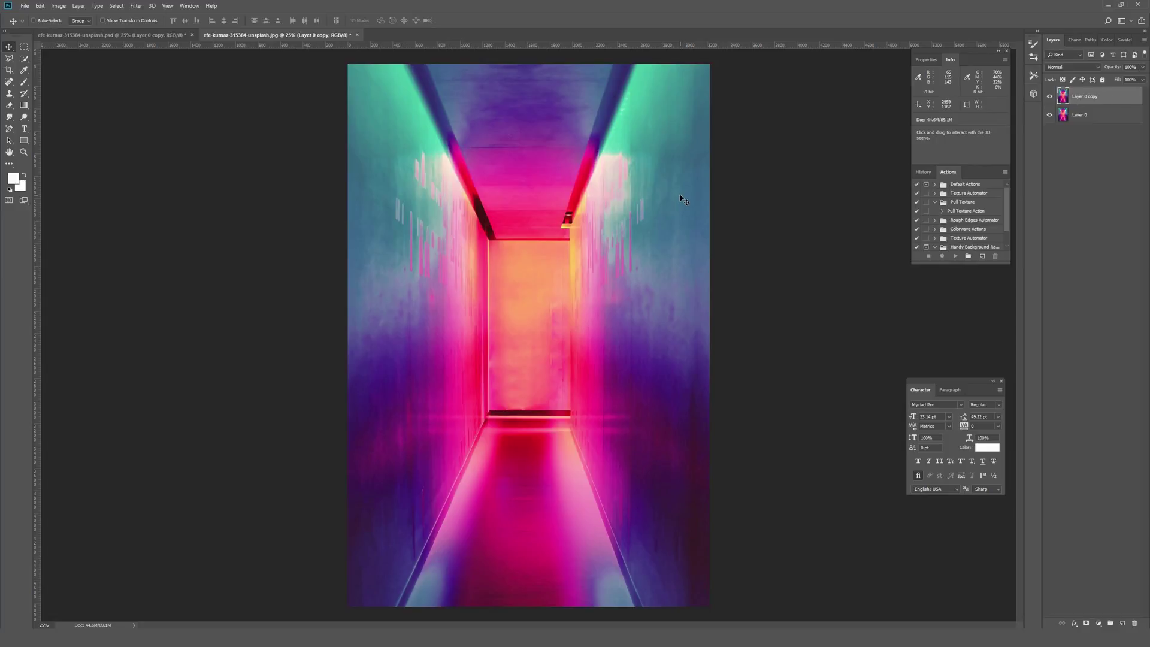
pyautogui.hotkey('ctrl', 'u')
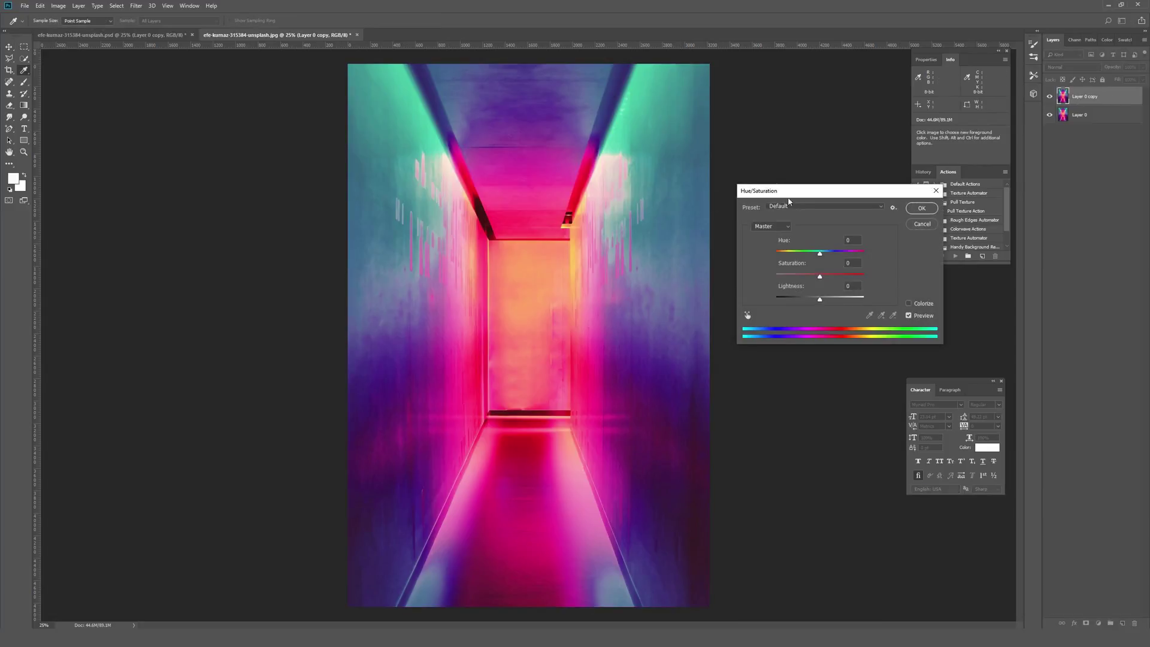
pyautogui.moveTo(806, 191); pyautogui.dragTo(754, 224)
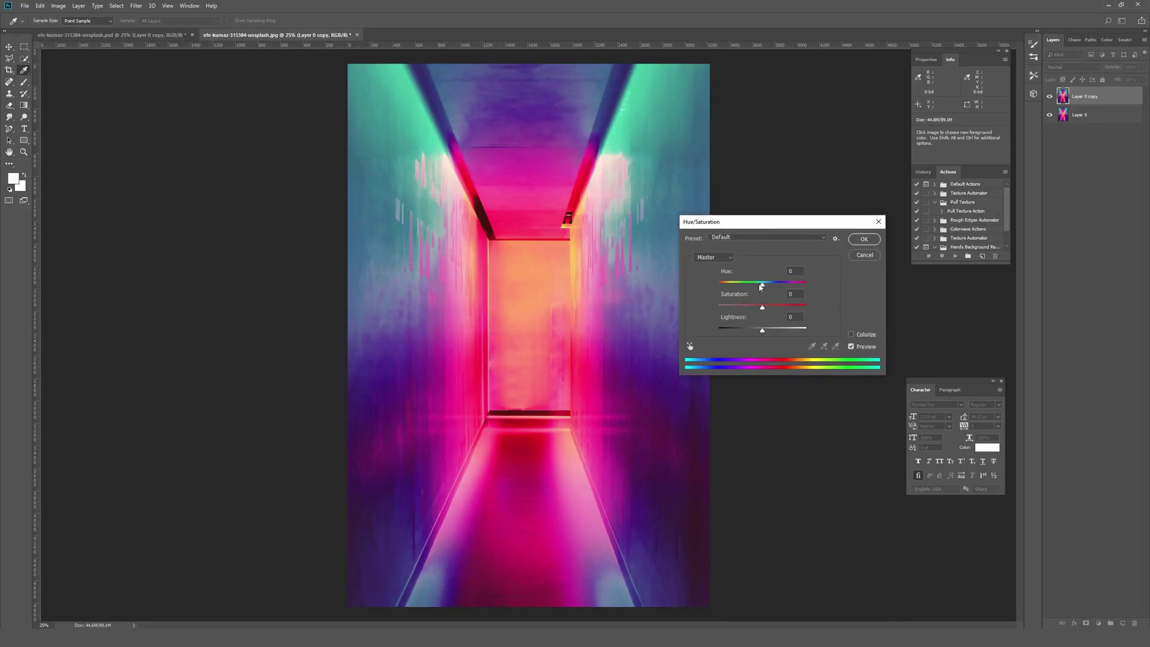
pyautogui.moveTo(760, 286); pyautogui.dragTo(749, 287)
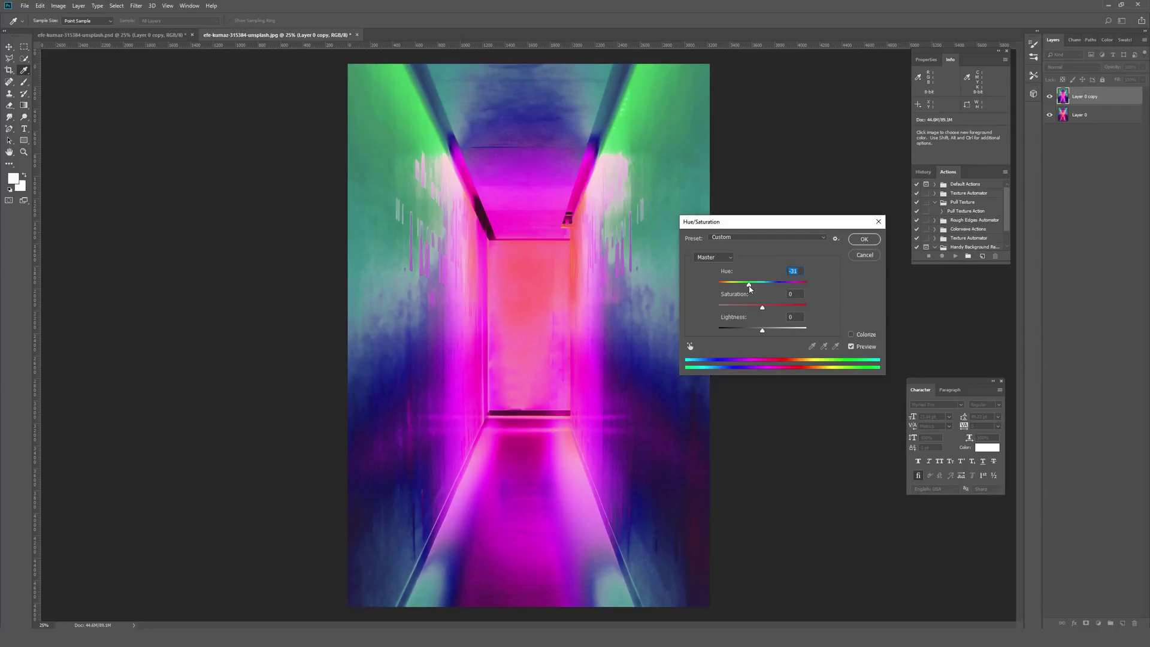
pyautogui.moveTo(748, 288); pyautogui.dragTo(790, 291)
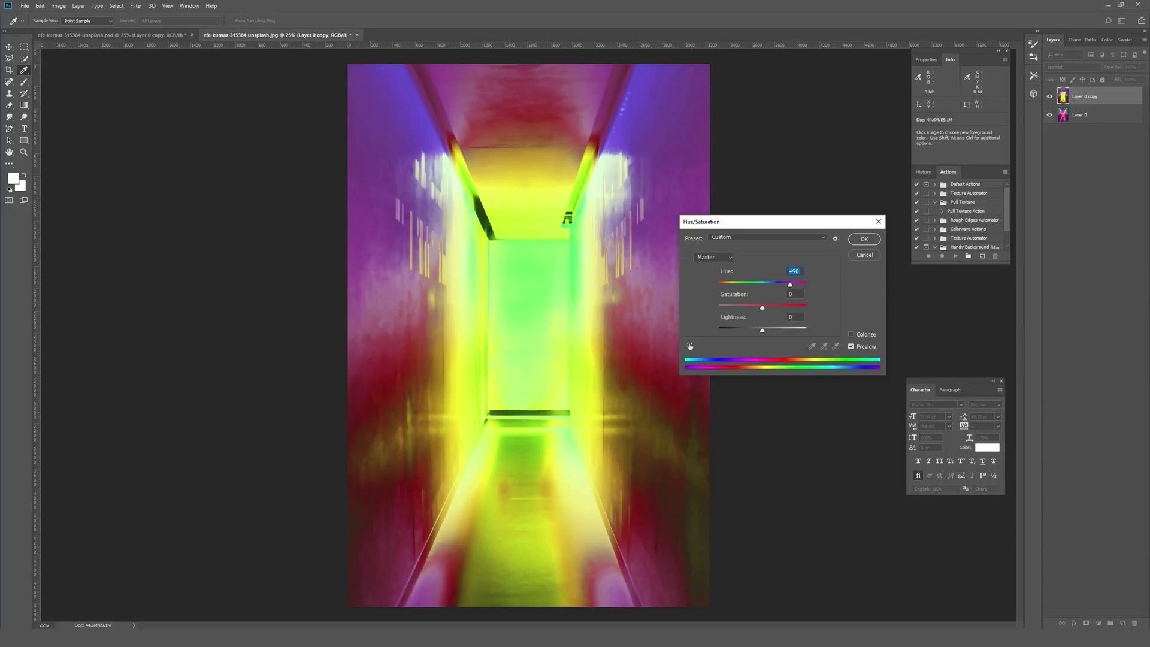
pyautogui.write('0')
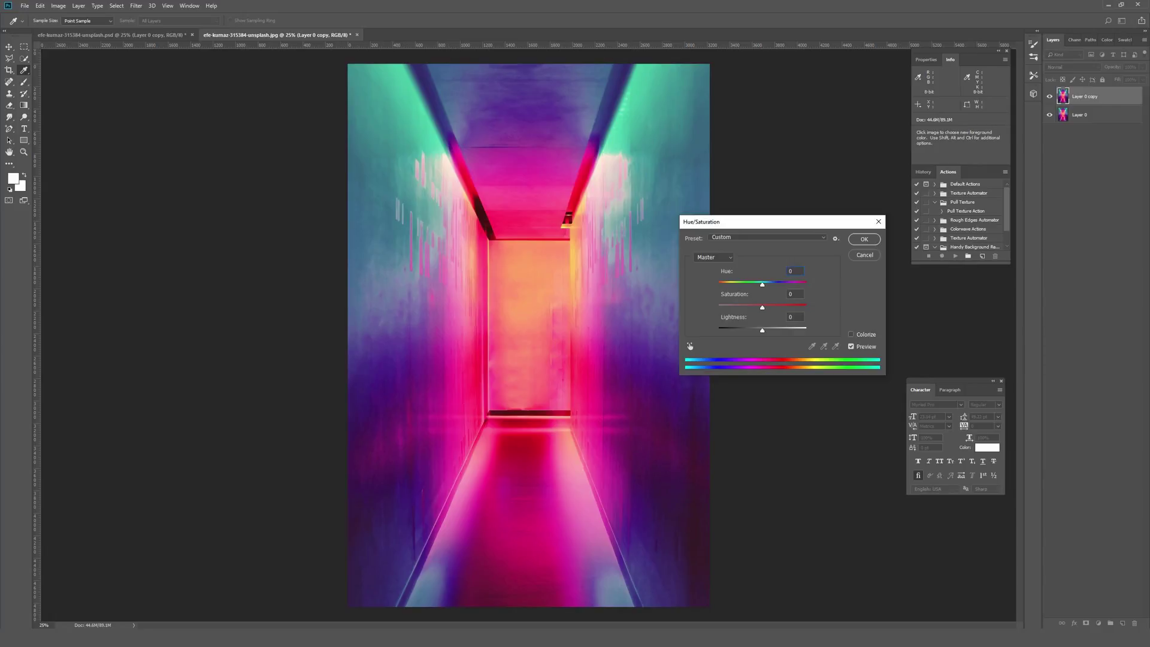
pyautogui.click(861, 254)
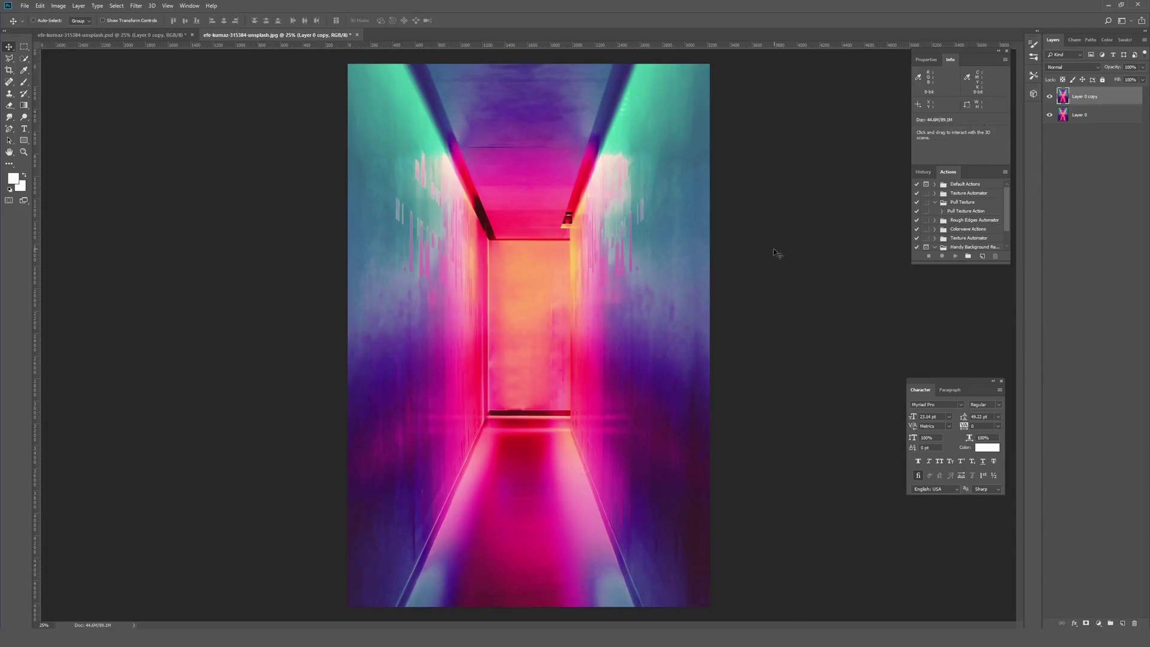
# Start a Selective Color adjustment on the duplicated layer with Reds as the color range.
pyautogui.click(66, 6)
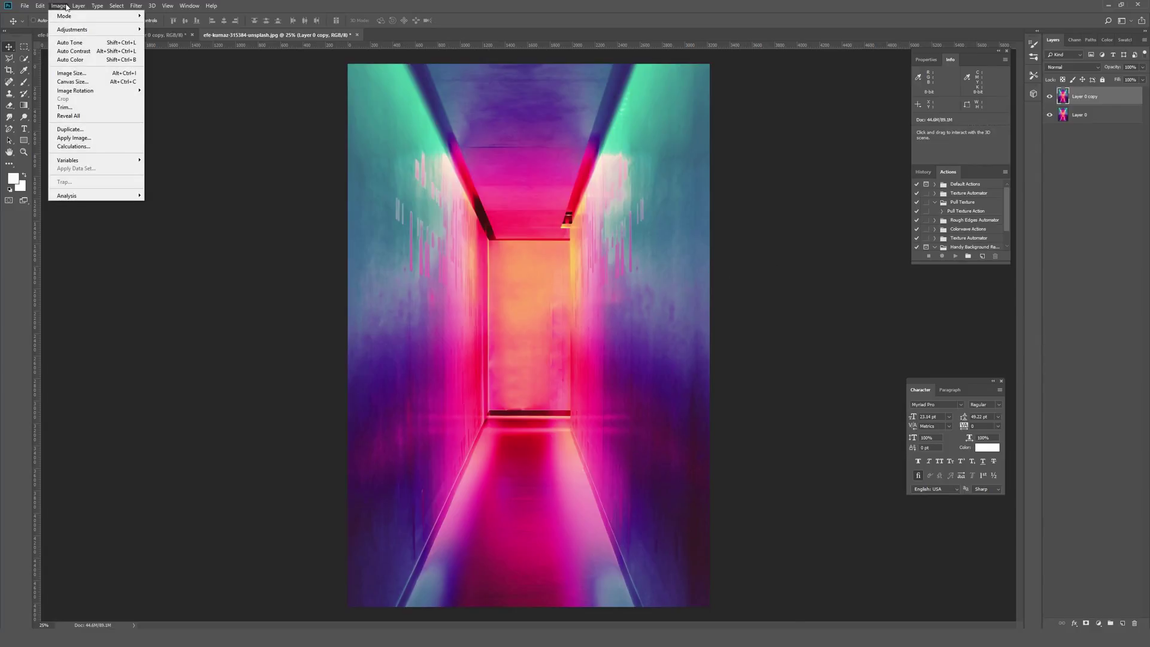
pyautogui.moveTo(76, 29)
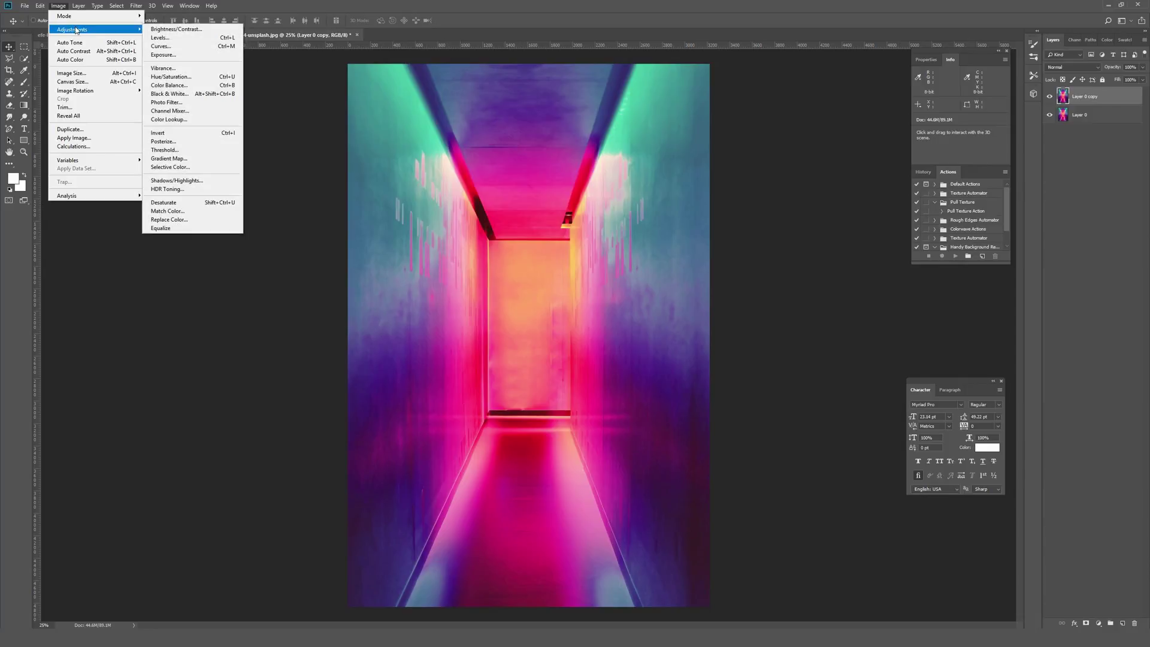
pyautogui.click(187, 171)
pyautogui.moveTo(826, 236); pyautogui.dragTo(778, 235)
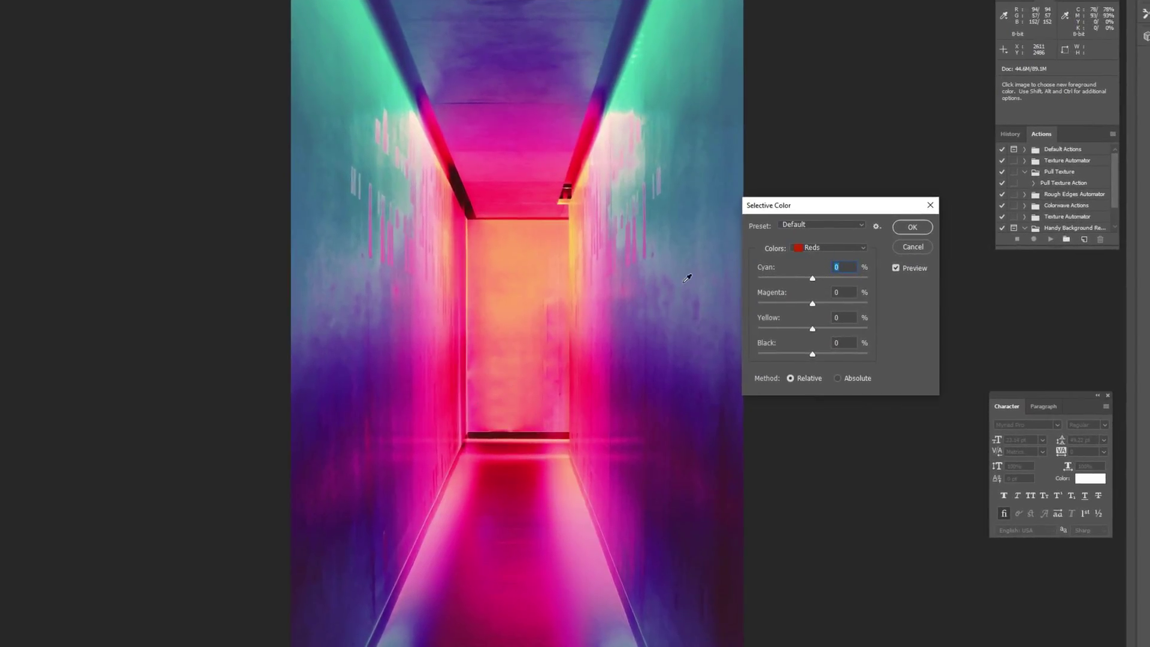
pyautogui.click(806, 251)
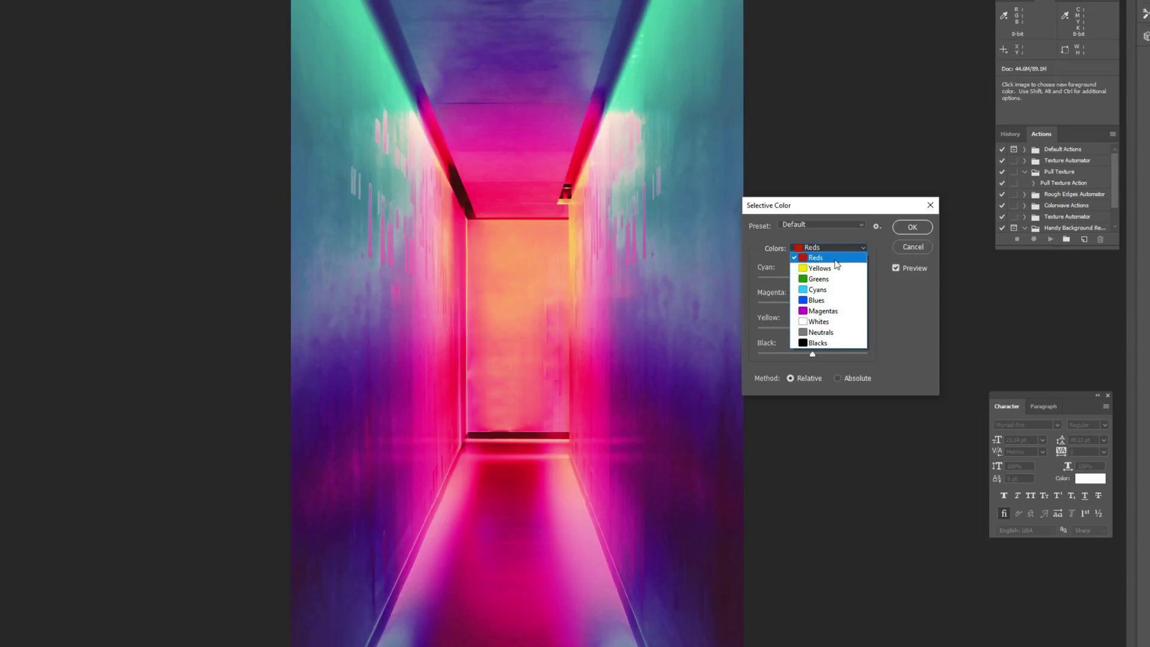
pyautogui.click(834, 239)
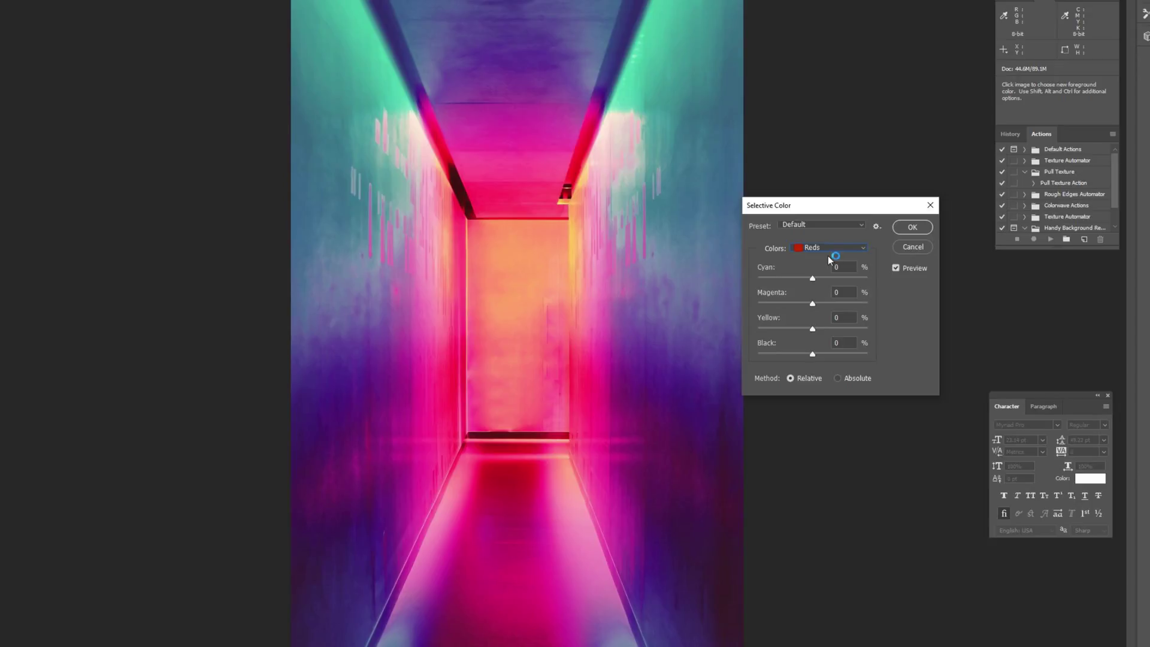
pyautogui.click(821, 249)
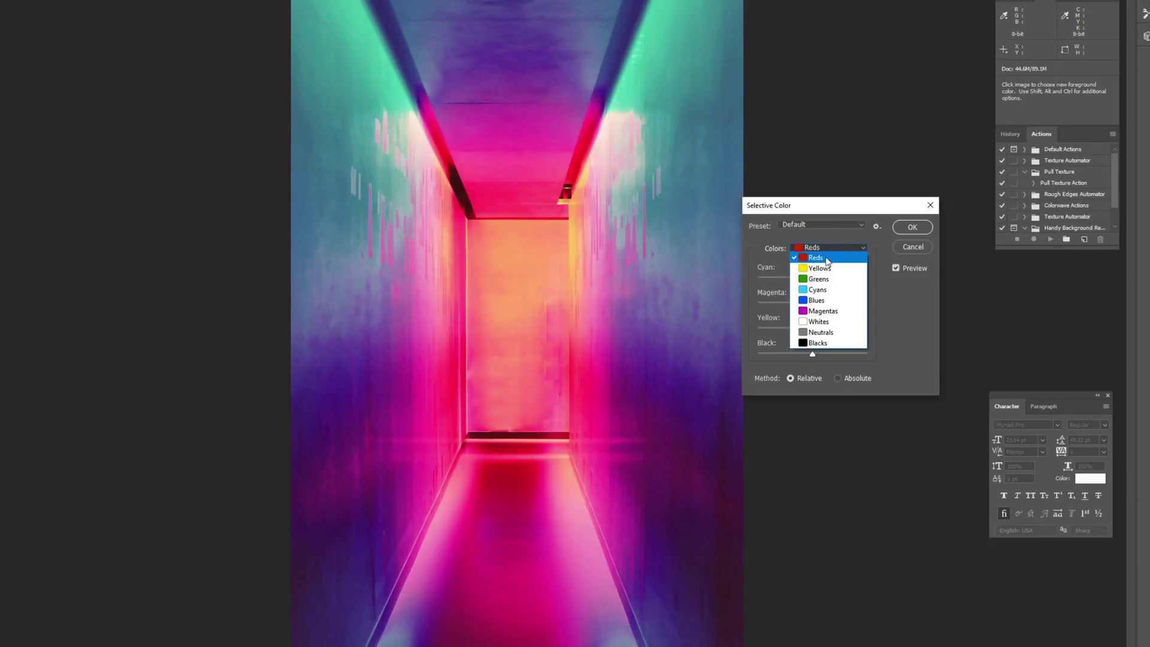
pyautogui.click(825, 257)
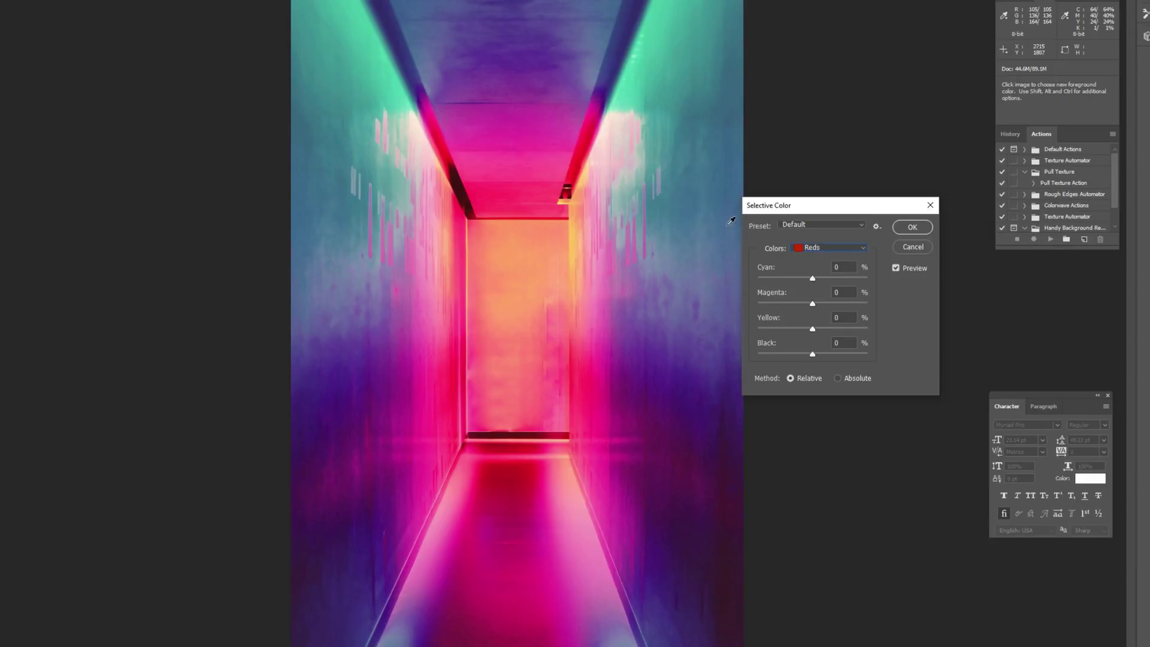
# Set the Reds to Cyan +26%, Magenta -24% and Yellow -47% in the Selective Color adjustment.
pyautogui.moveTo(813, 279)
pyautogui.mouseDown()
pyautogui.moveTo(840, 278)
pyautogui.moveTo(792, 286)
pyautogui.mouseUp()
pyautogui.moveTo(778, 279); pyautogui.dragTo(861, 286)
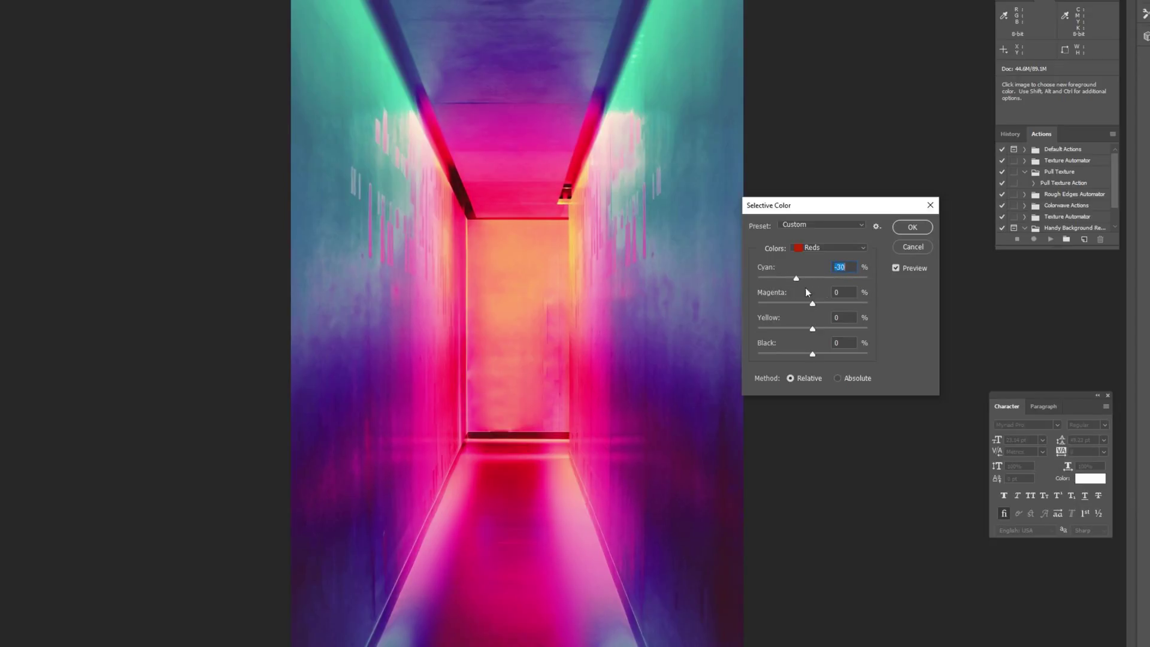
pyautogui.moveTo(846, 289); pyautogui.dragTo(822, 289)
pyautogui.moveTo(814, 304)
pyautogui.mouseDown()
pyautogui.moveTo(771, 302)
pyautogui.moveTo(836, 306)
pyautogui.moveTo(802, 307)
pyautogui.mouseUp()
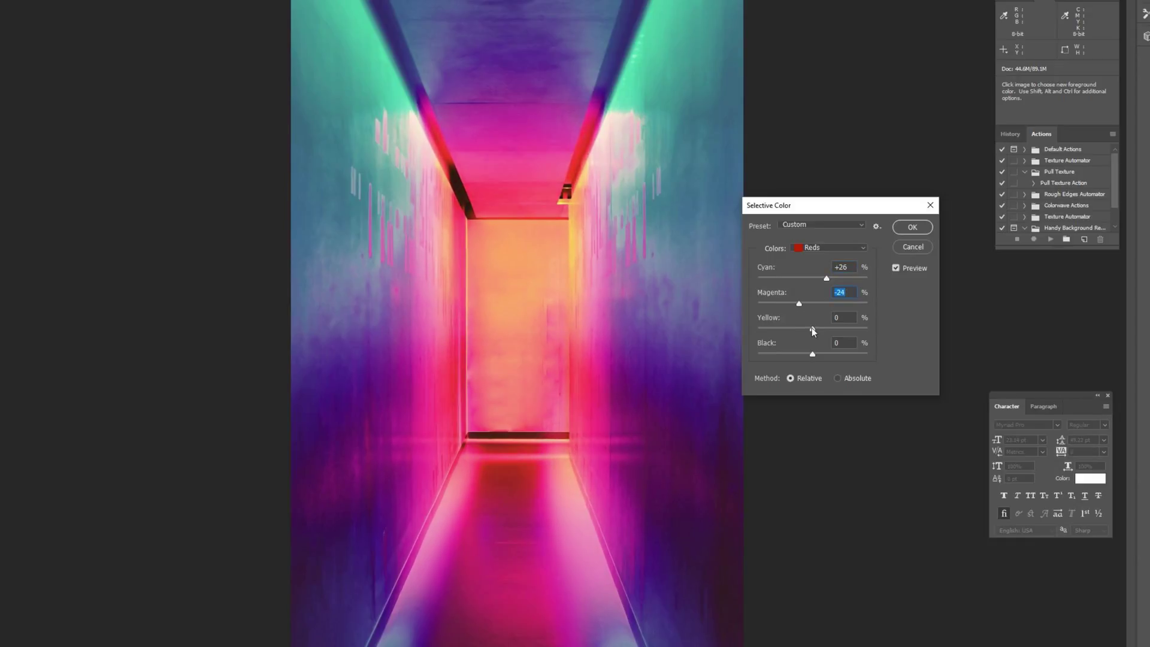
pyautogui.moveTo(812, 329)
pyautogui.mouseDown()
pyautogui.moveTo(774, 328)
pyautogui.moveTo(812, 331)
pyautogui.moveTo(790, 327)
pyautogui.mouseUp()
# Try Black values up to +100% on the Reds and reset Black to 0%.
pyautogui.moveTo(812, 354)
pyautogui.mouseDown()
pyautogui.moveTo(835, 355)
pyautogui.moveTo(802, 358)
pyautogui.moveTo(817, 358)
pyautogui.mouseUp()
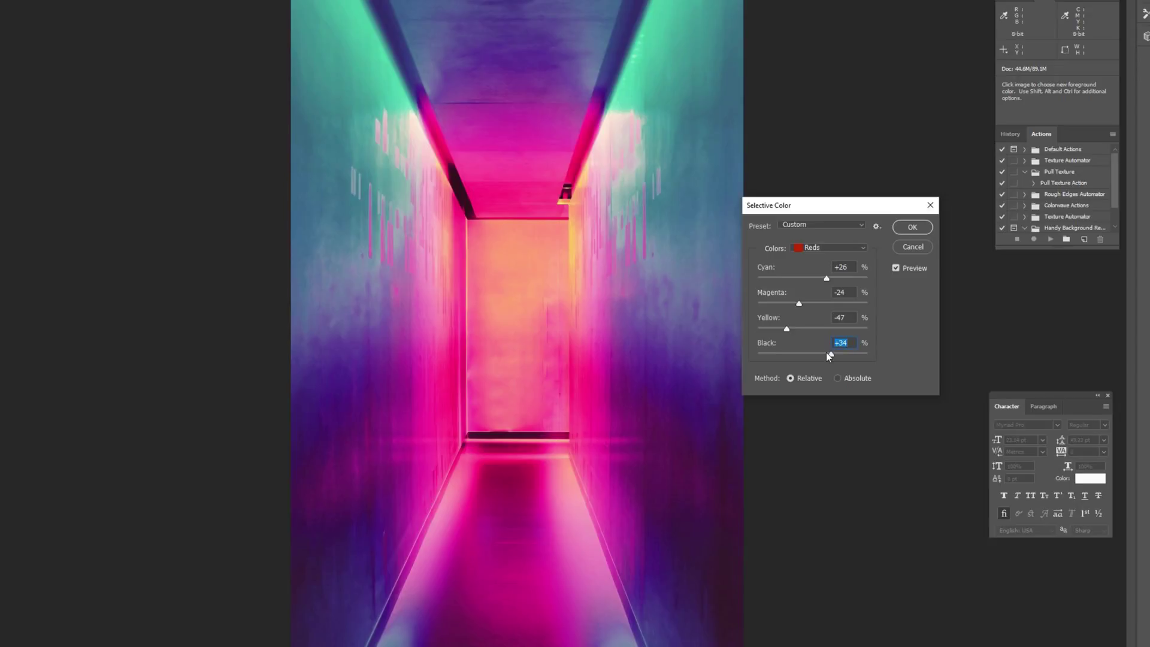
pyautogui.write('0')
pyautogui.moveTo(812, 353); pyautogui.dragTo(885, 354)
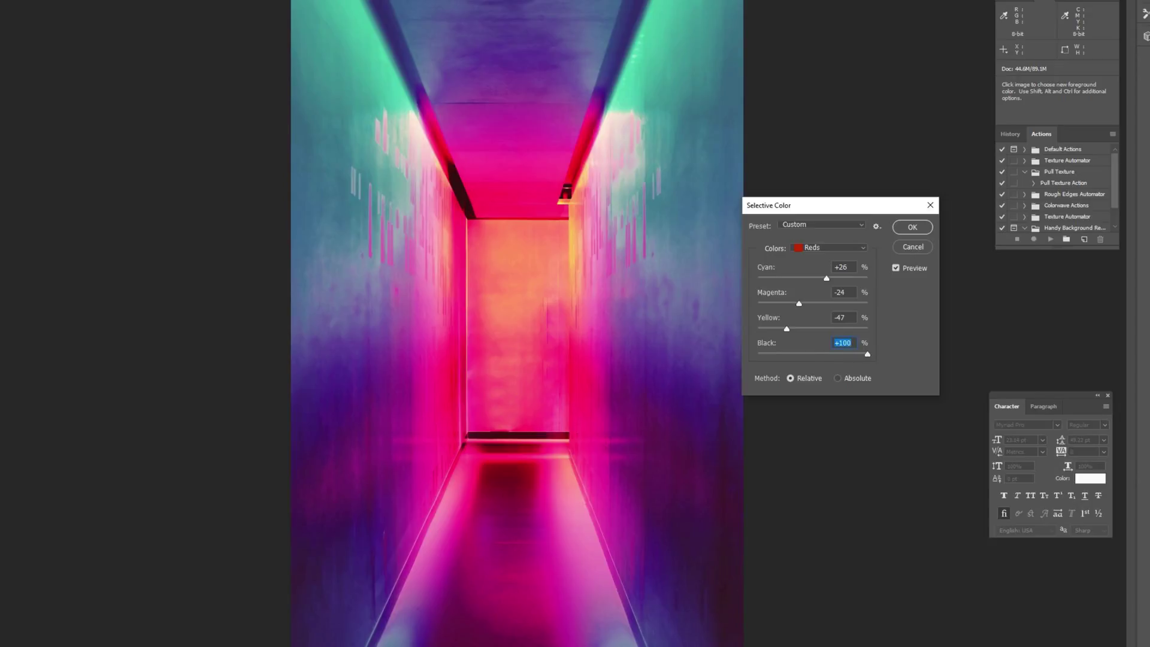
pyautogui.write('0')
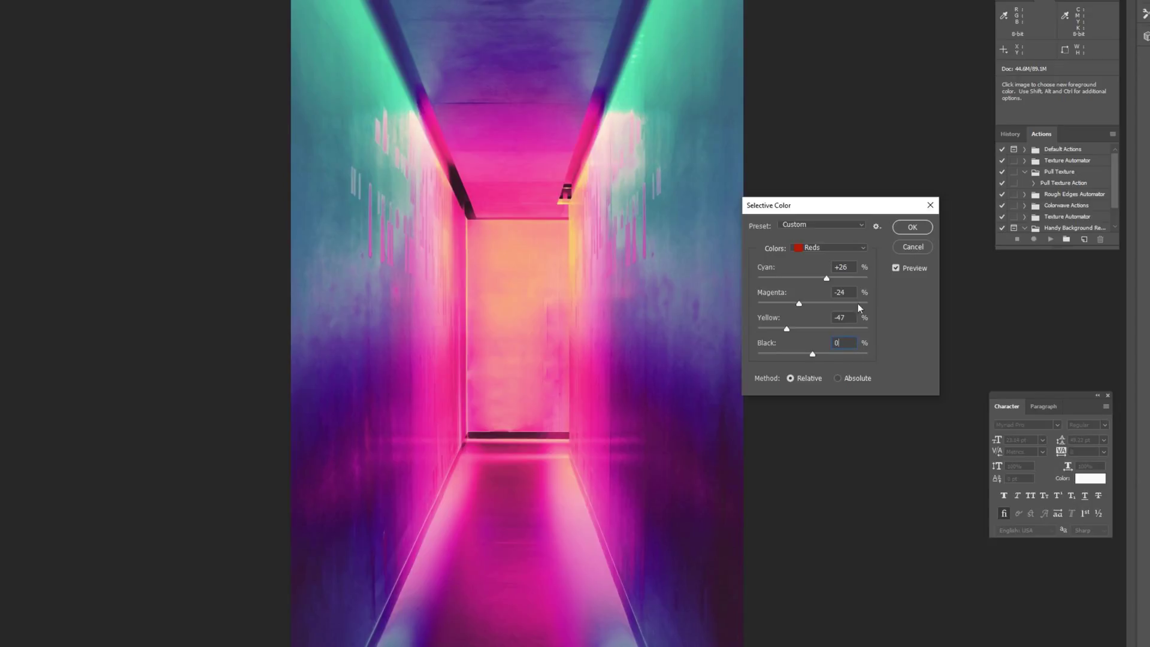
# Compare the image with and without the adjustment preview and set the Reds' Black to +26%.
pyautogui.click(894, 268)
pyautogui.click(895, 269)
pyautogui.click(896, 269)
pyautogui.click(896, 269)
pyautogui.moveTo(813, 353); pyautogui.dragTo(826, 354)
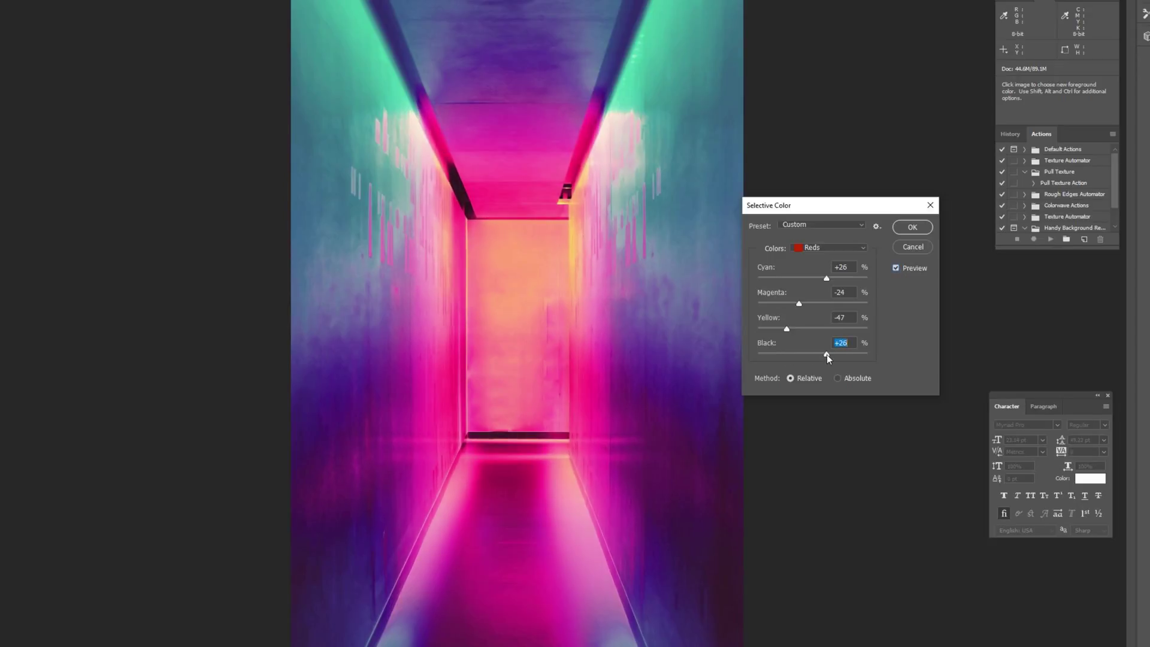
# Switch Selective Color to the Yellows, adjust their Cyan, Magenta and Yellow amounts, and set Black to +18%.
pyautogui.click(828, 247)
pyautogui.click(819, 268)
pyautogui.moveTo(812, 279); pyautogui.dragTo(794, 305)
pyautogui.moveTo(812, 329); pyautogui.dragTo(773, 328)
pyautogui.moveTo(821, 330)
pyautogui.mouseDown()
pyautogui.moveTo(760, 331)
pyautogui.moveTo(812, 330)
pyautogui.mouseUp()
pyautogui.moveTo(847, 350); pyautogui.dragTo(821, 347)
# Set the Greens to Cyan -7%, Magenta +37%, the minimum Yellow and Black +39%.
pyautogui.click(829, 248)
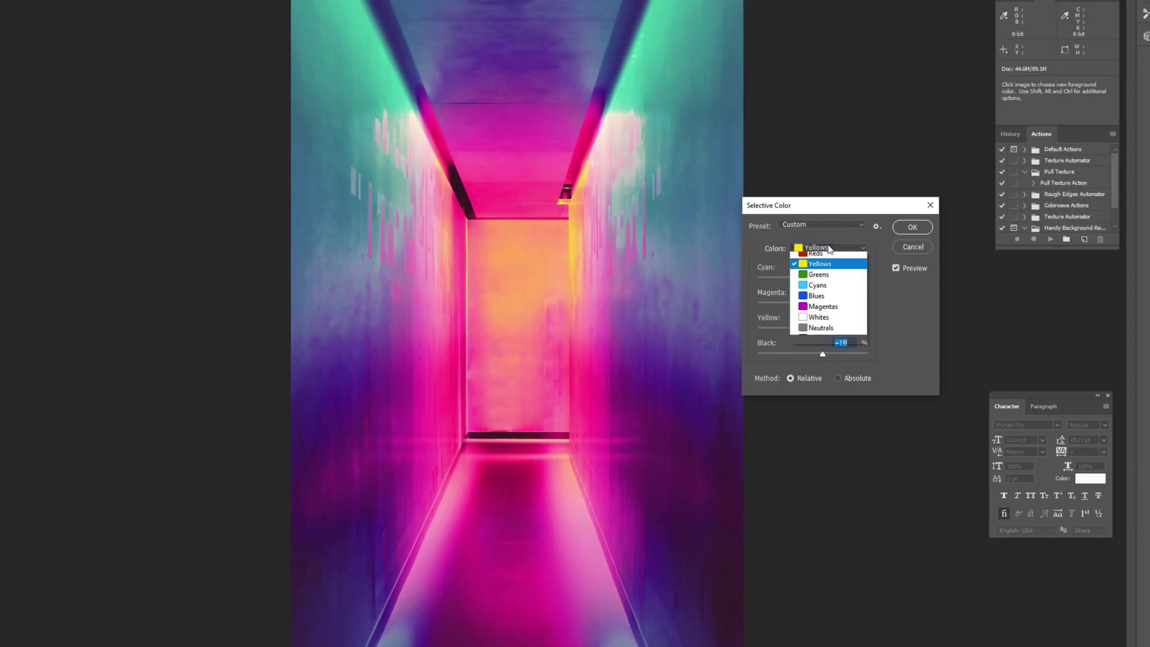
pyautogui.click(824, 280)
pyautogui.moveTo(812, 279); pyautogui.dragTo(818, 356)
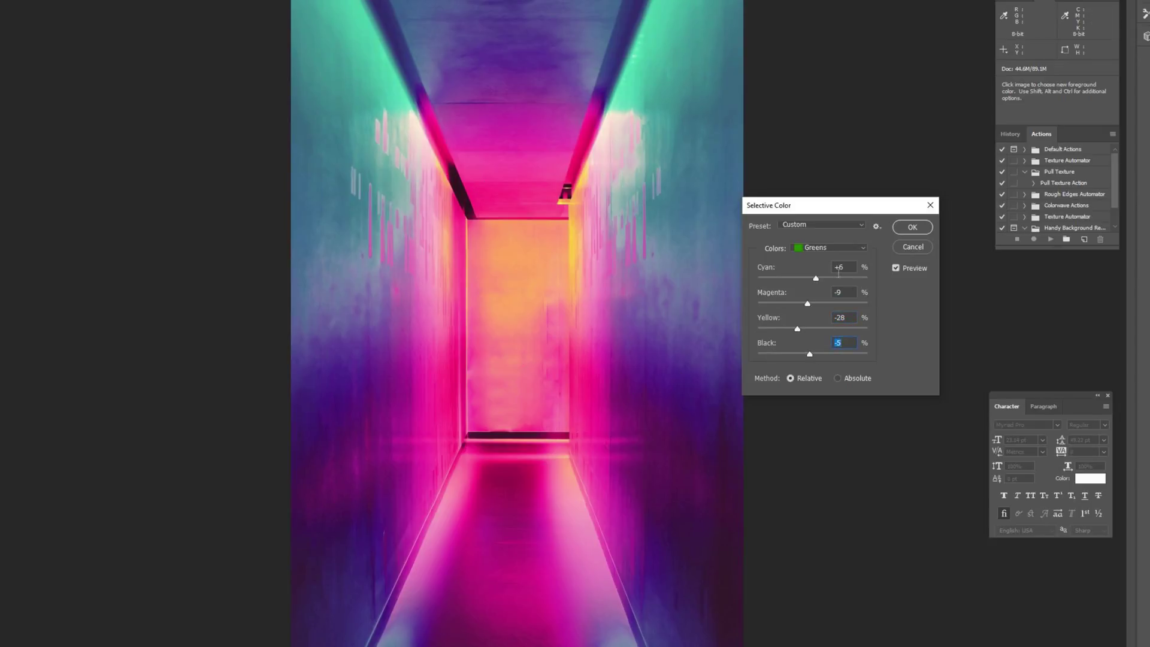
pyautogui.moveTo(816, 278); pyautogui.dragTo(833, 305)
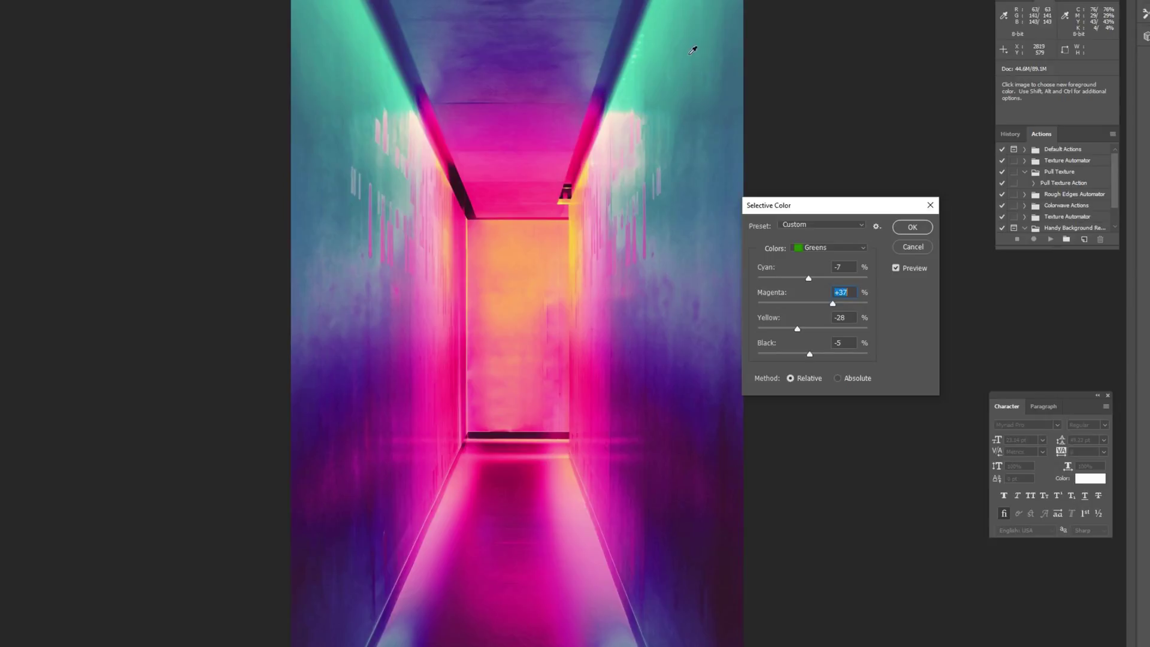
pyautogui.moveTo(800, 329); pyautogui.dragTo(833, 354)
# Set the Cyans to Cyan +52%, Magenta +9% and Yellow -55%, and adjust their Black amount.
pyautogui.click(813, 248)
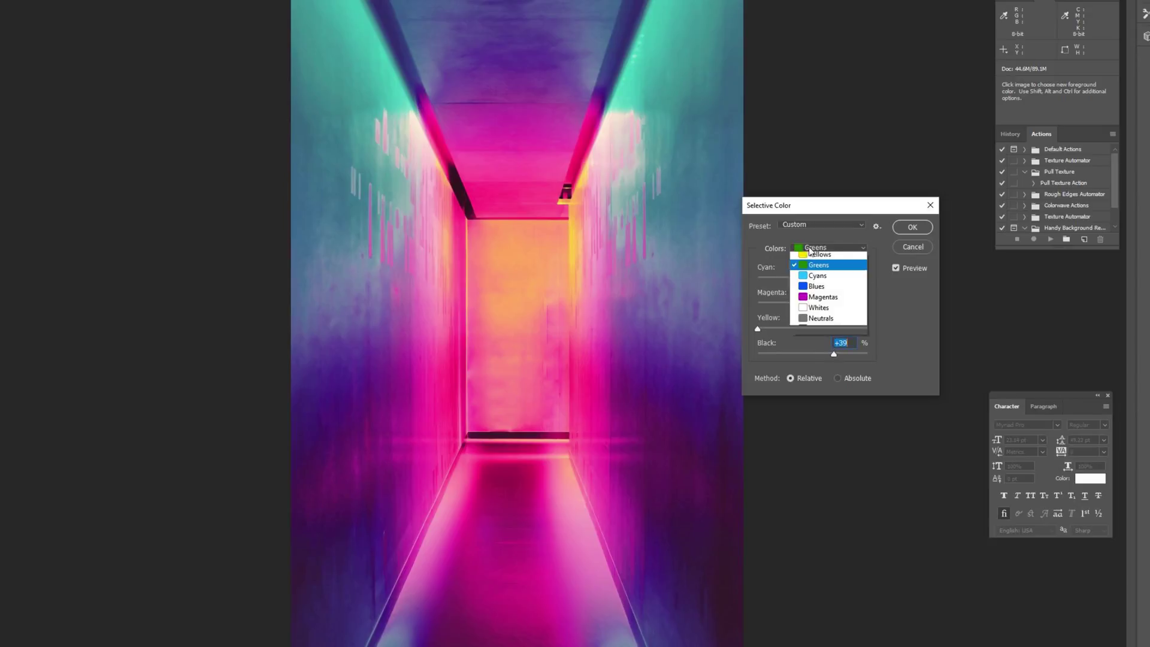
pyautogui.click(823, 294)
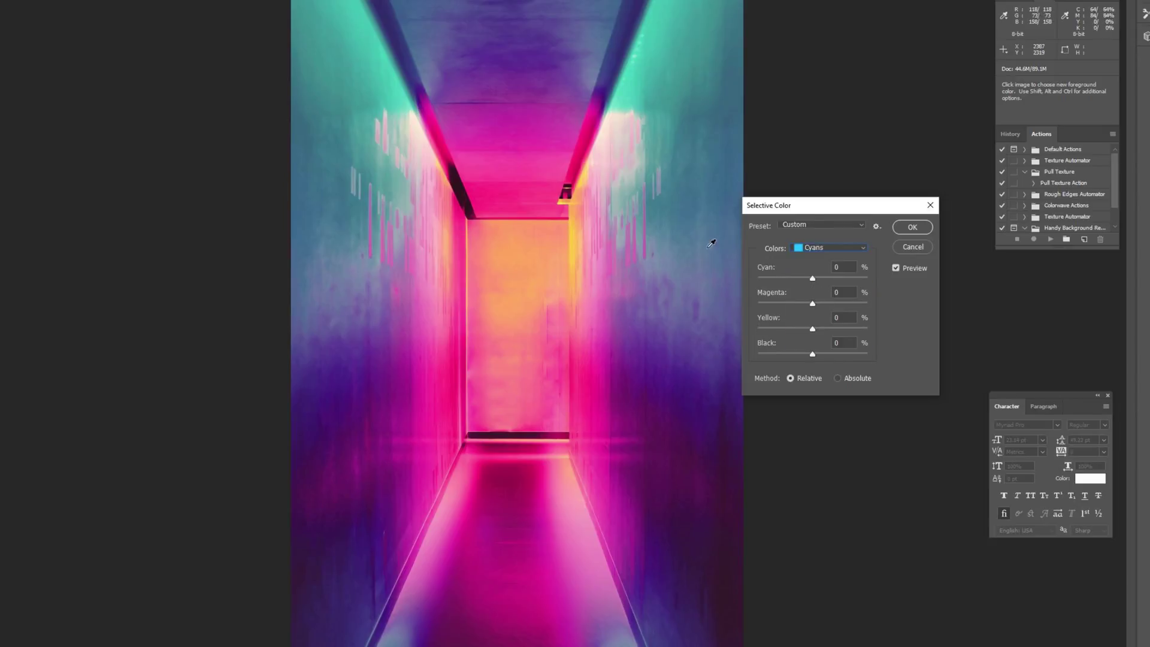
pyautogui.moveTo(812, 279); pyautogui.dragTo(783, 333)
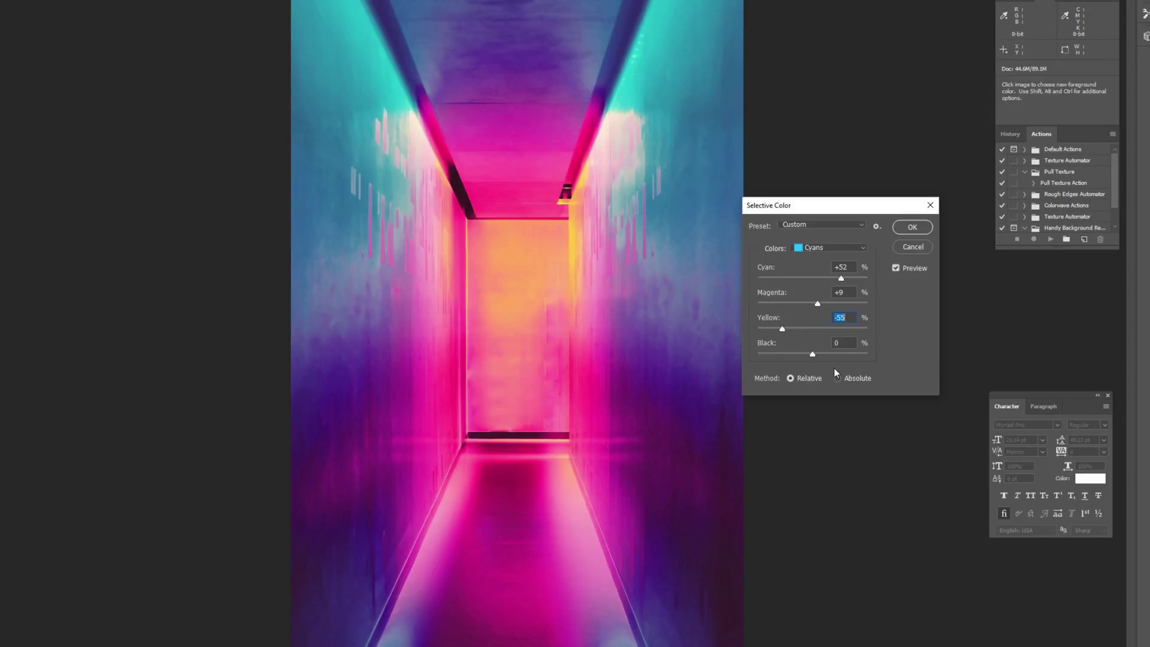
pyautogui.moveTo(811, 354)
pyautogui.mouseDown()
pyautogui.moveTo(756, 347)
pyautogui.moveTo(842, 352)
pyautogui.moveTo(795, 352)
pyautogui.moveTo(824, 355)
pyautogui.mouseUp()
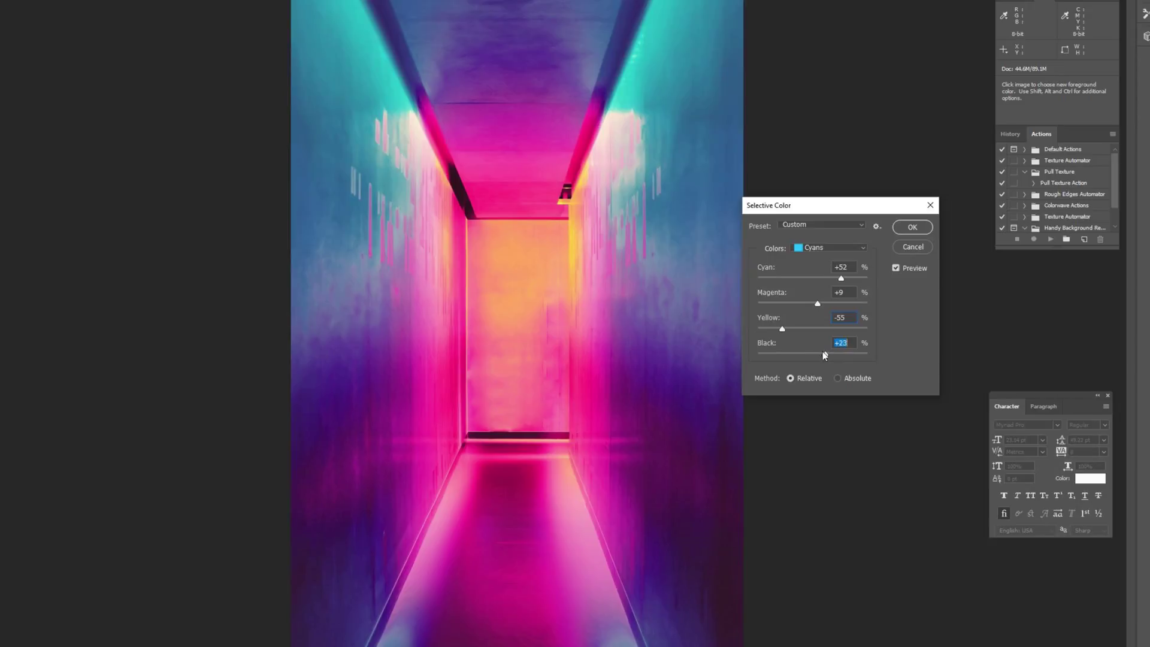
# Set the Blues to Cyan +35%, Magenta +37%, Yellow +6% and Black 0%.
pyautogui.click(820, 249)
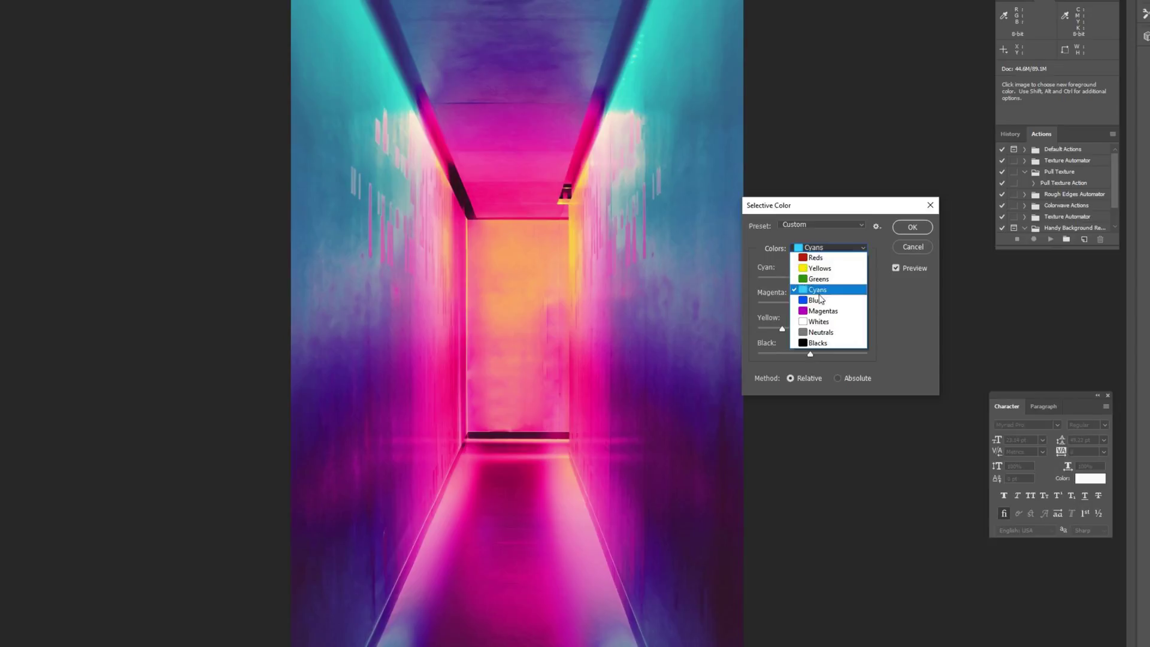
pyautogui.click(816, 300)
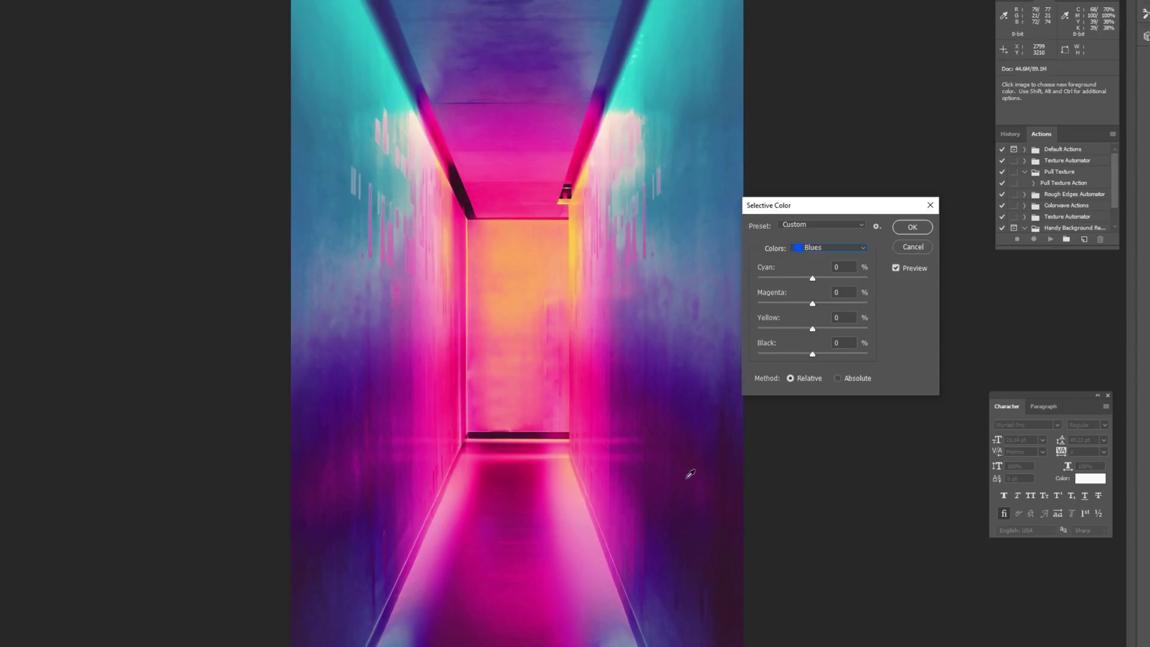
pyautogui.moveTo(812, 278); pyautogui.dragTo(864, 290)
pyautogui.moveTo(868, 277); pyautogui.dragTo(703, 277)
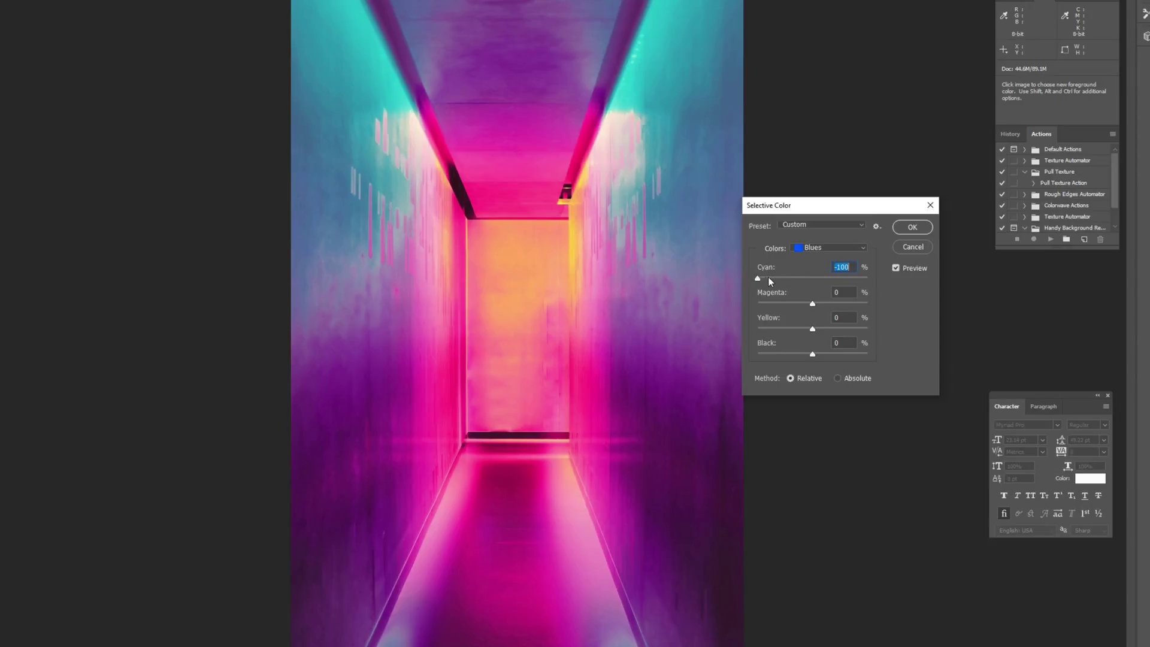
pyautogui.moveTo(760, 279); pyautogui.dragTo(844, 314)
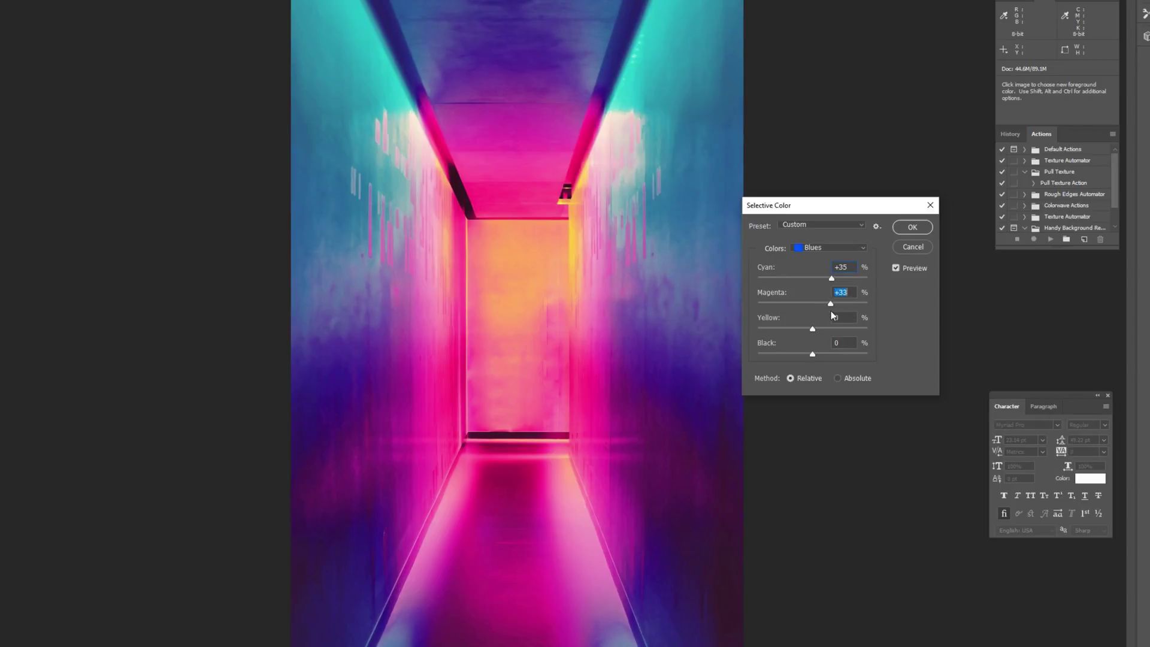
pyautogui.moveTo(812, 330); pyautogui.dragTo(823, 328)
pyautogui.moveTo(808, 355)
pyautogui.mouseDown()
pyautogui.moveTo(789, 352)
pyautogui.moveTo(821, 355)
pyautogui.mouseUp()
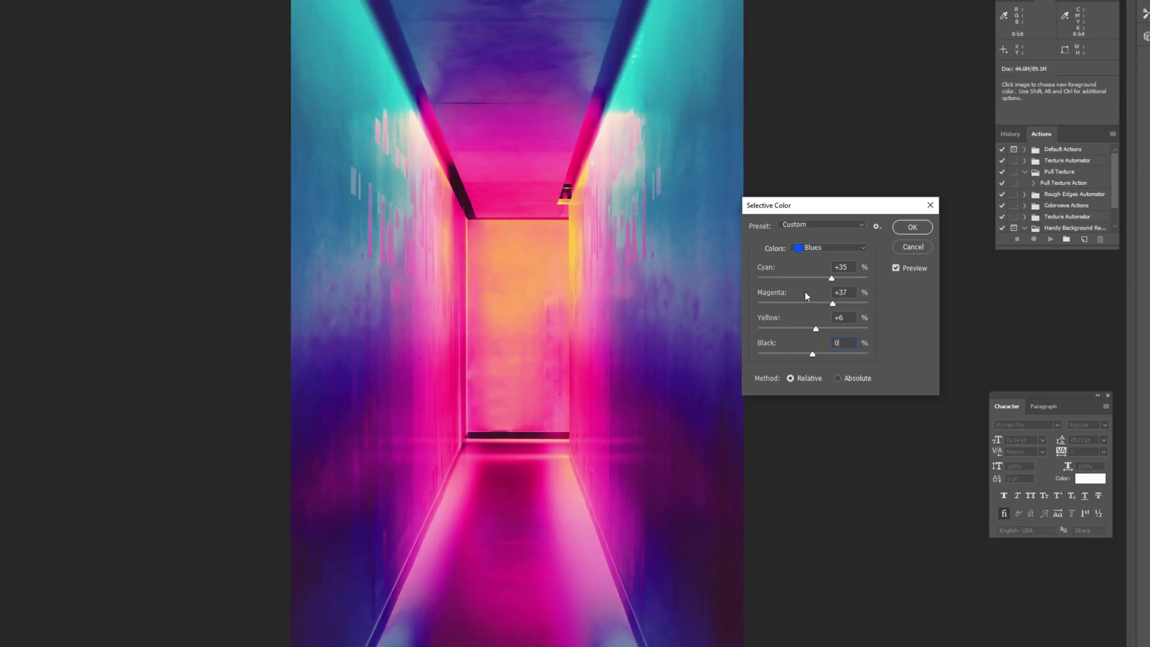
# Set the Magentas to Cyan -71%, Magenta +2%, Yellow -40% and Black about -26%.
pyautogui.click(824, 249)
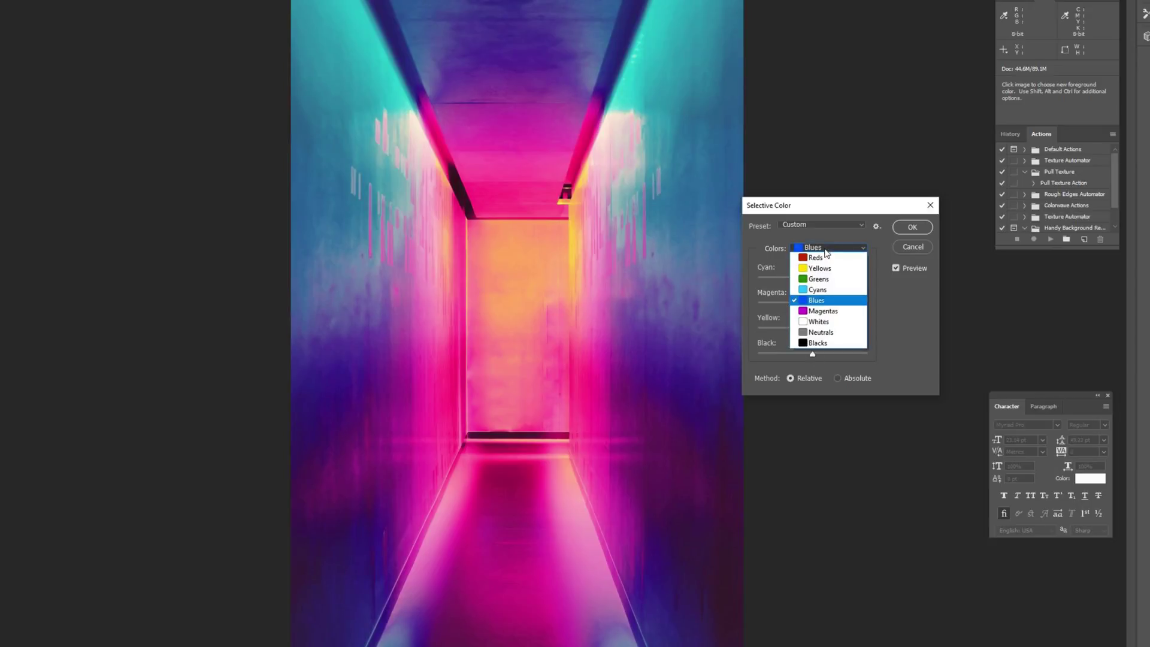
pyautogui.click(815, 311)
pyautogui.moveTo(813, 279); pyautogui.dragTo(738, 301)
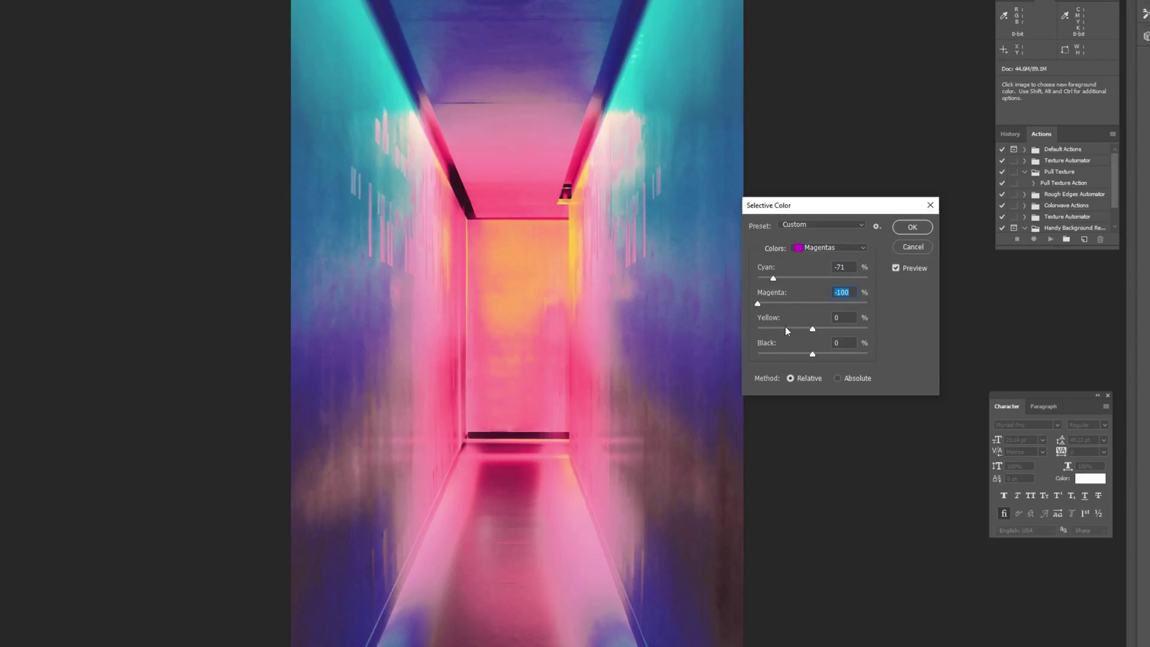
pyautogui.moveTo(759, 304); pyautogui.dragTo(790, 331)
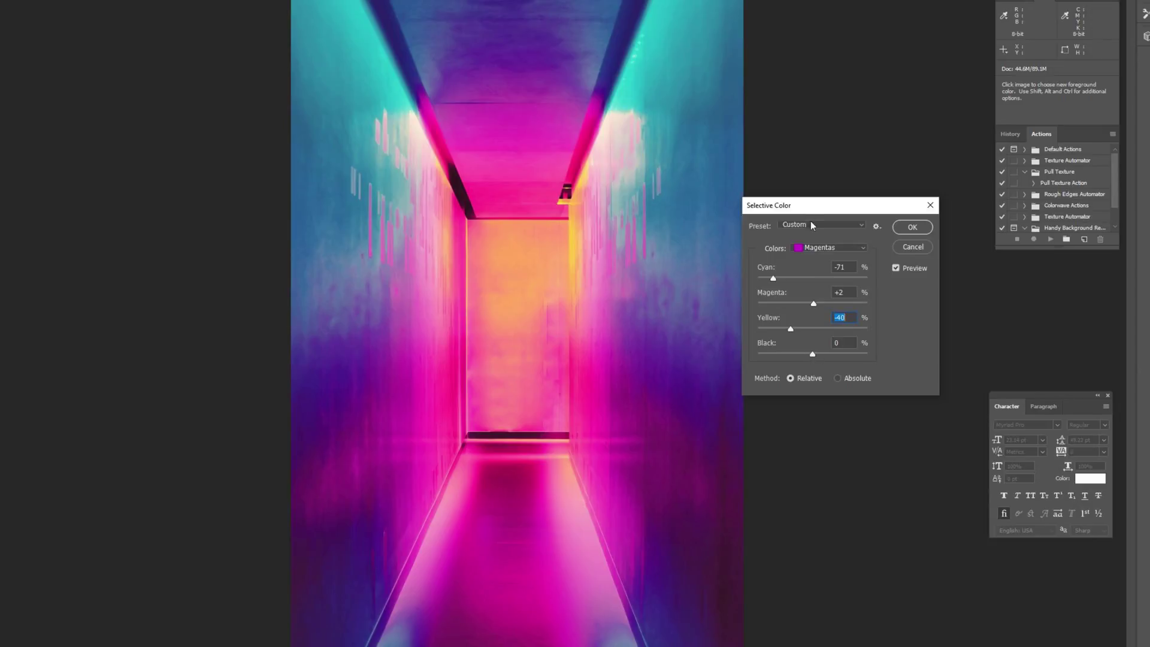
pyautogui.moveTo(814, 353); pyautogui.dragTo(874, 359)
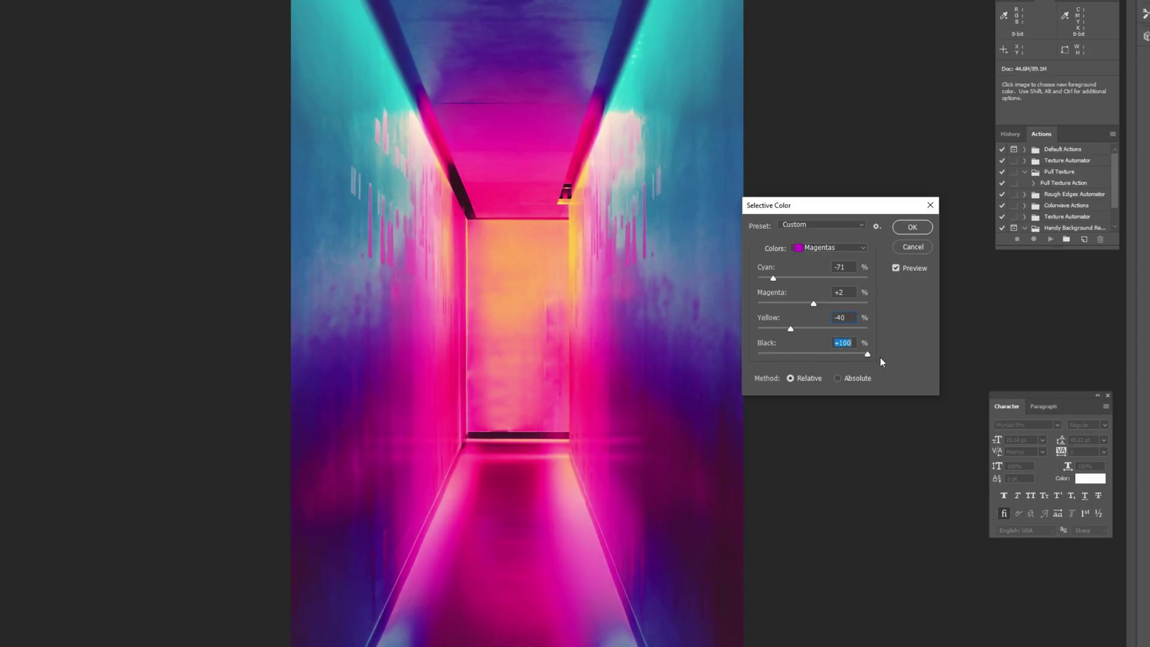
pyautogui.moveTo(858, 363); pyautogui.dragTo(795, 368)
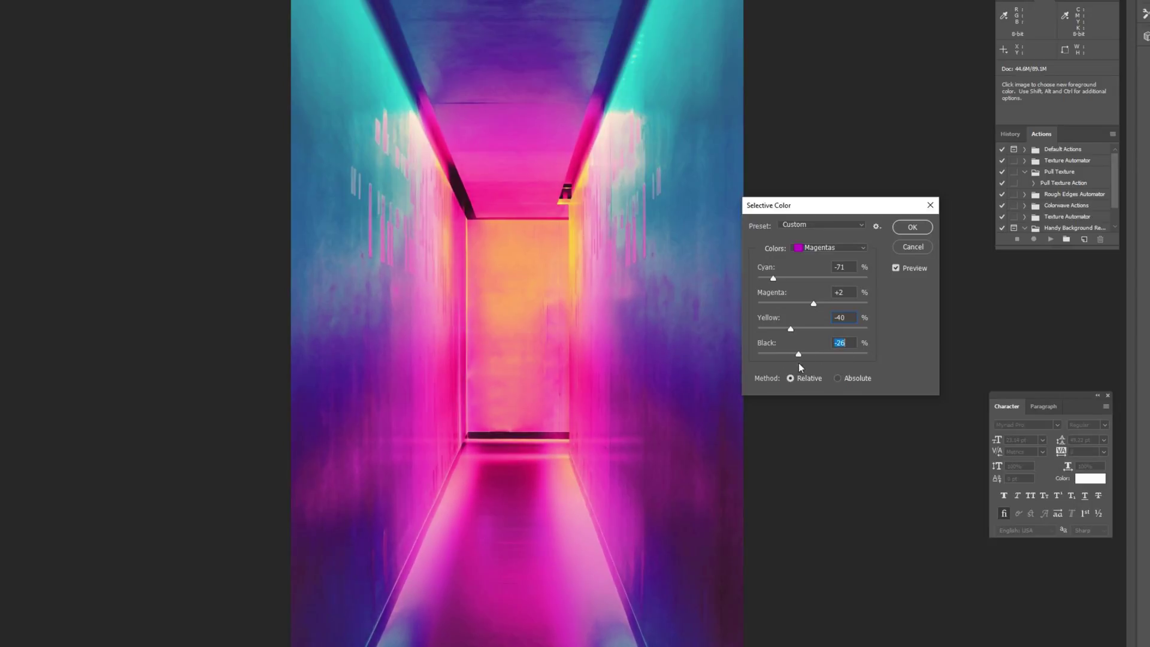
# Set the Whites to Cyan +32%, Magenta +1%, Yellow -65% and Black -52%, and compare the image with and without the preview.
pyautogui.click(807, 246)
pyautogui.click(828, 315)
pyautogui.click(832, 247)
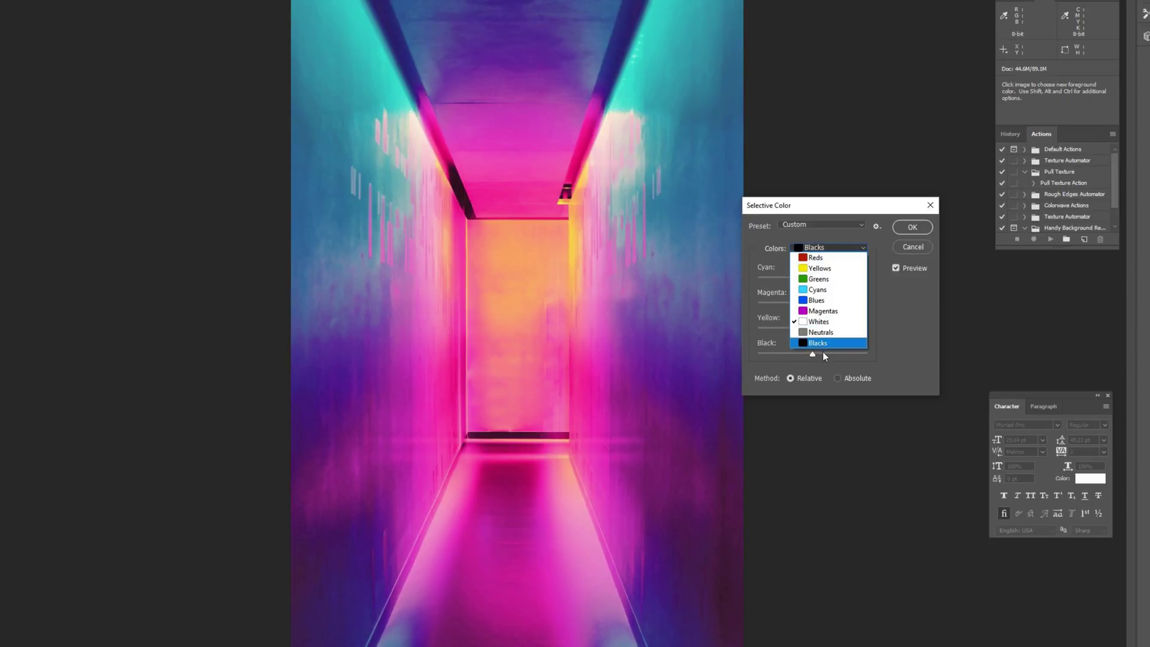
pyautogui.click(892, 319)
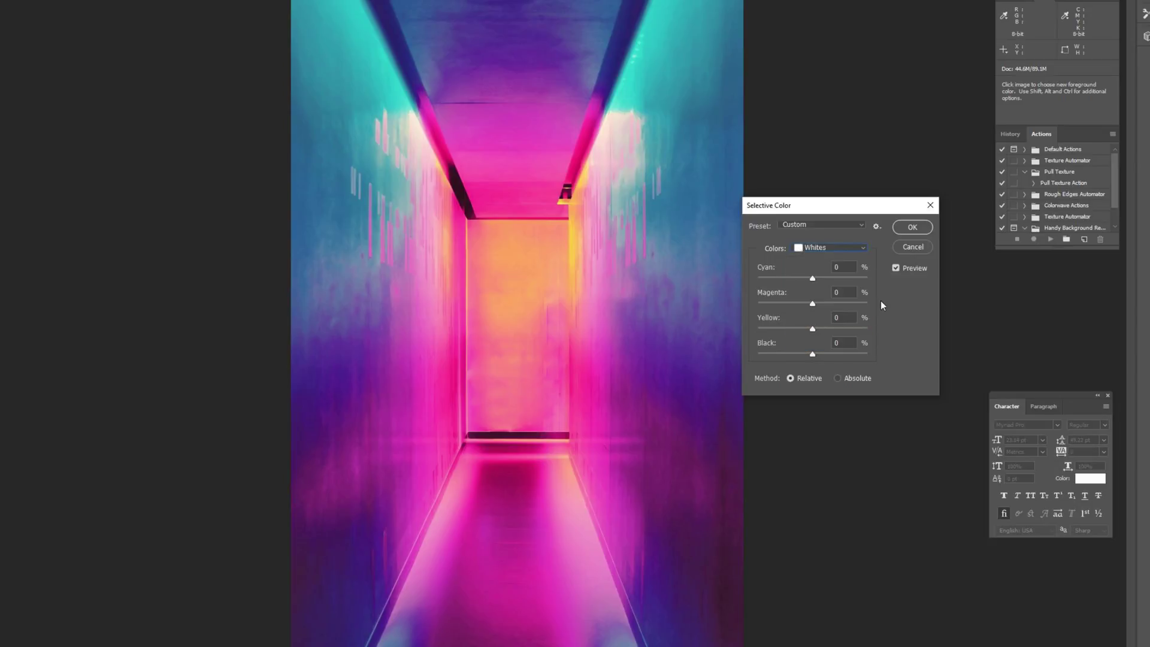
pyautogui.moveTo(812, 282); pyautogui.dragTo(851, 331)
pyautogui.moveTo(780, 334); pyautogui.dragTo(753, 353)
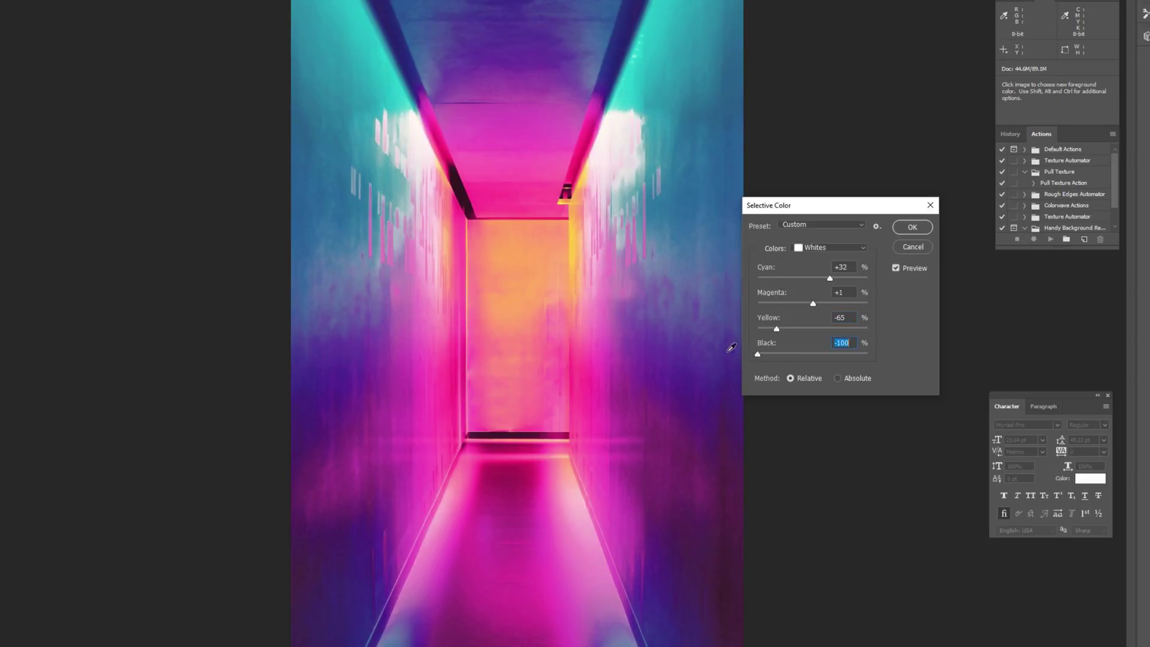
pyautogui.moveTo(759, 354); pyautogui.dragTo(785, 369)
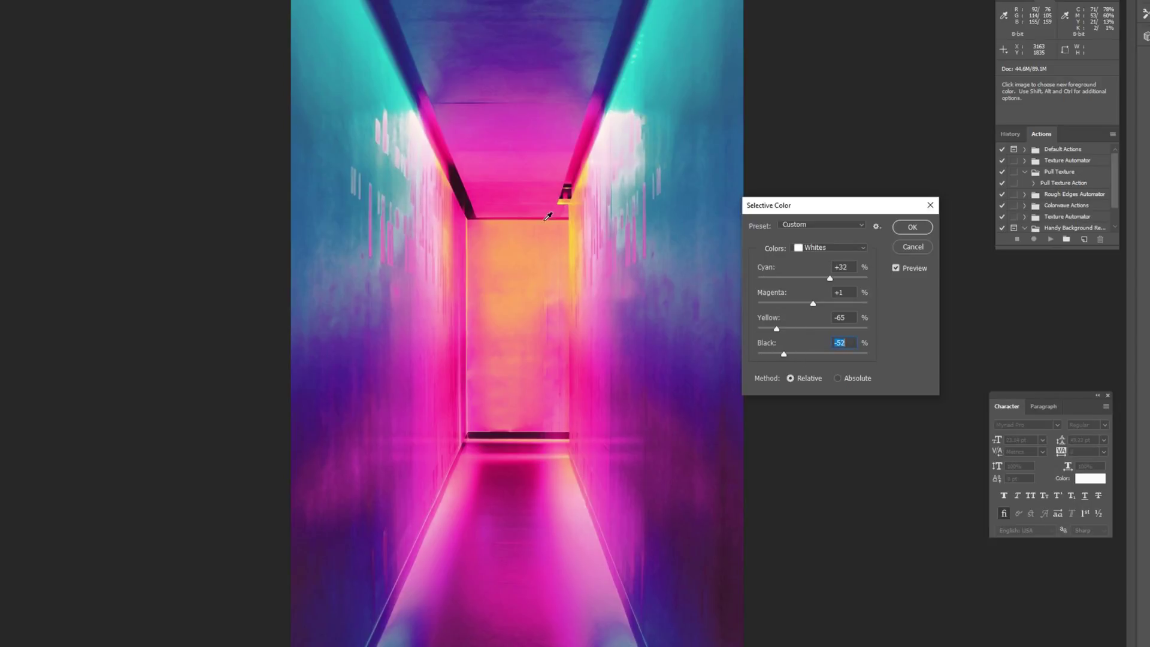
pyautogui.click(896, 268)
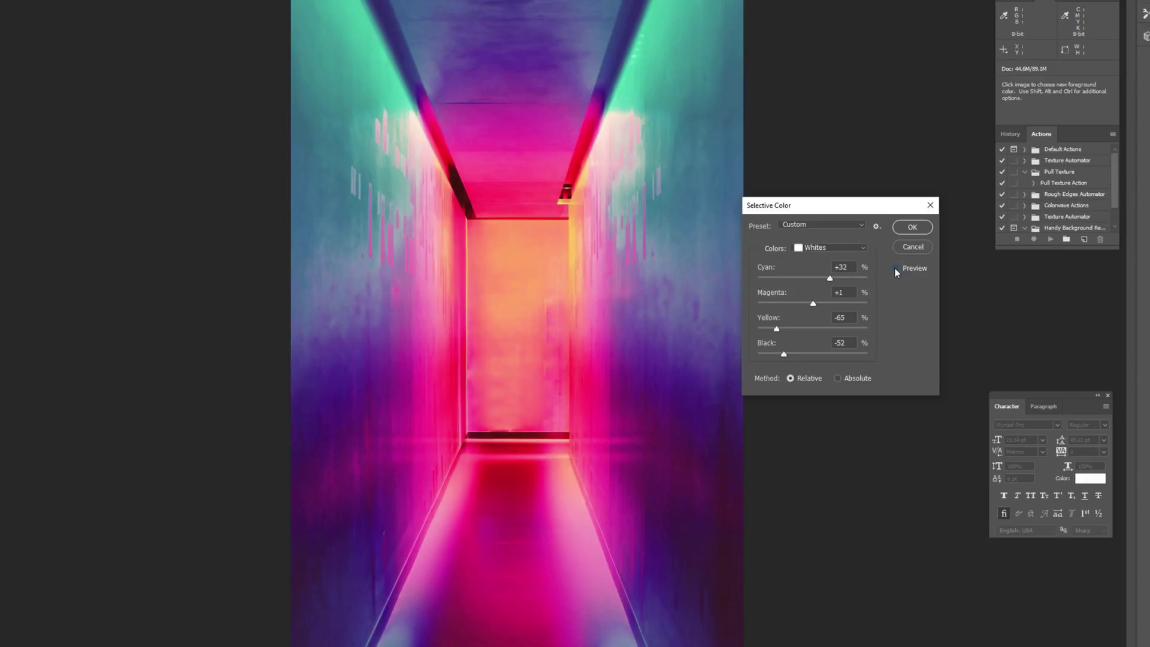
pyautogui.click(895, 269)
pyautogui.click(895, 268)
pyautogui.click(896, 269)
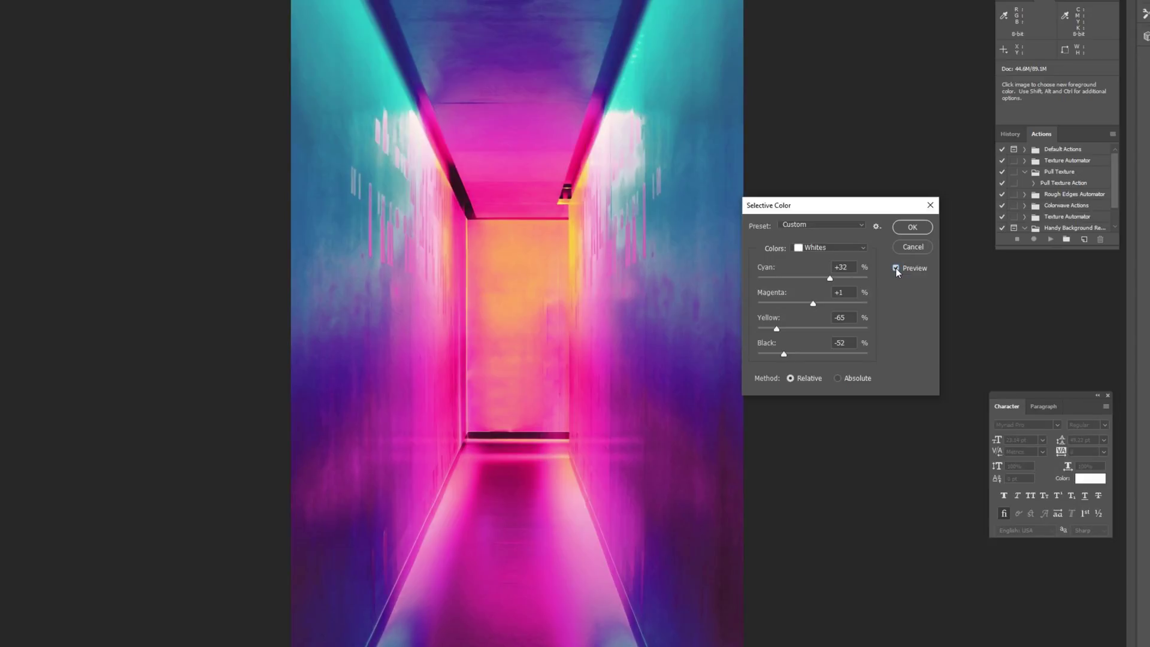
# Set the Neutrals to Cyan -23%, Magenta +9%, Yellow -36% and Black 0%.
pyautogui.click(829, 247)
pyautogui.click(822, 333)
pyautogui.moveTo(813, 283)
pyautogui.mouseDown()
pyautogui.moveTo(839, 282)
pyautogui.moveTo(788, 285)
pyautogui.moveTo(853, 287)
pyautogui.moveTo(808, 293)
pyautogui.mouseUp()
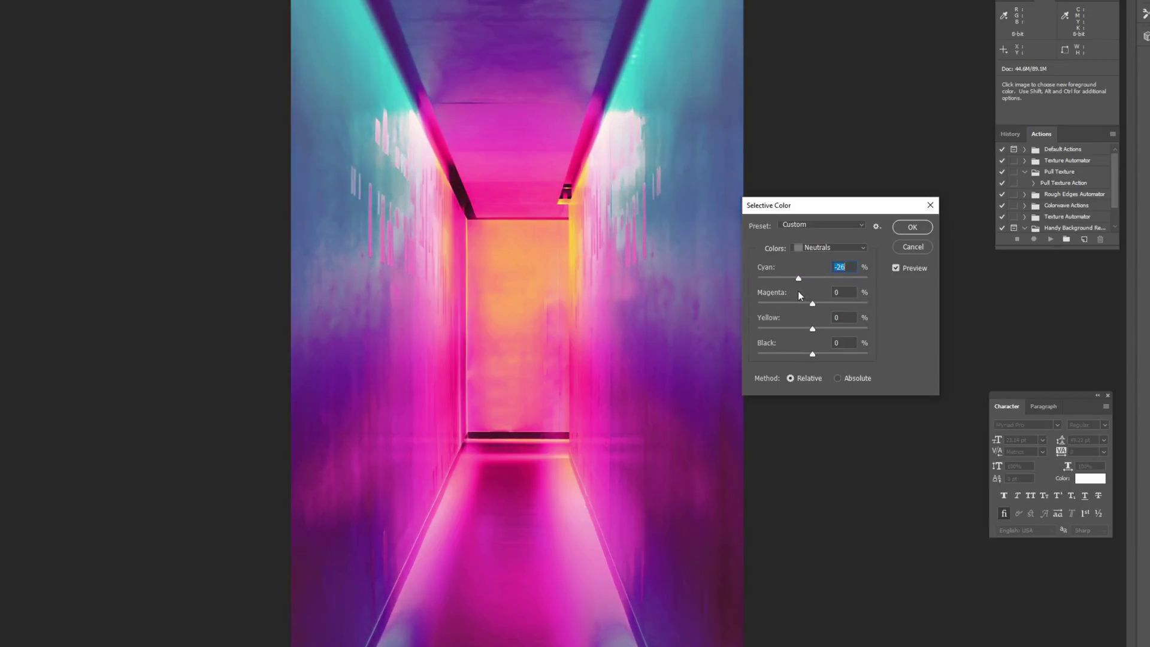
pyautogui.moveTo(799, 291); pyautogui.dragTo(799, 291)
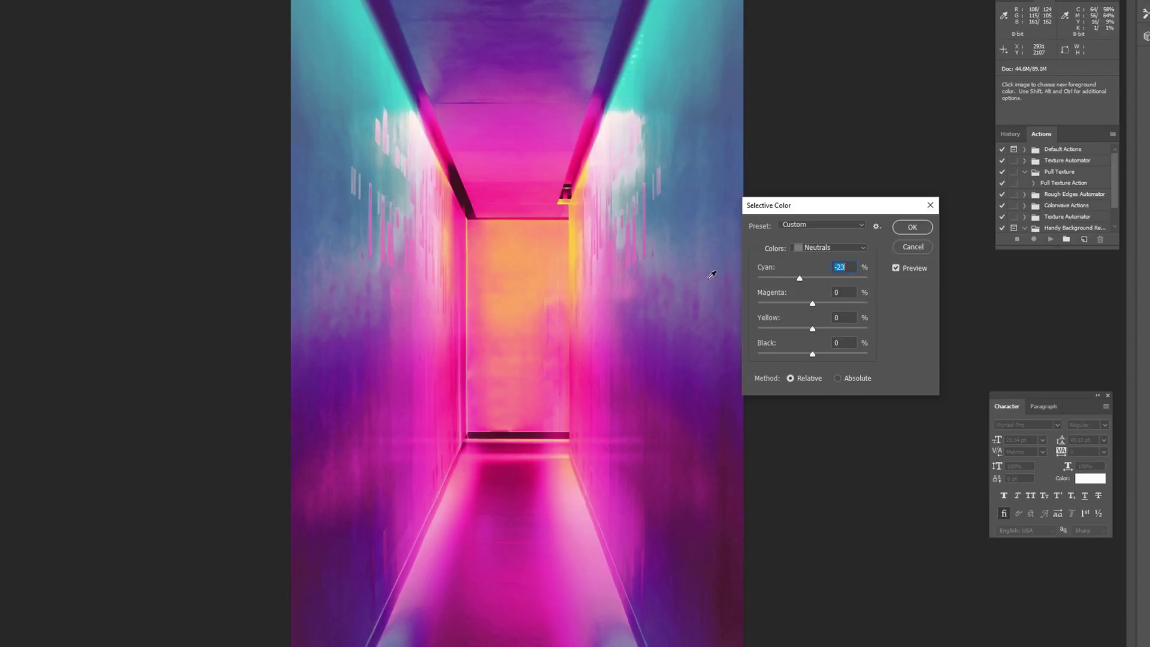
pyautogui.moveTo(812, 304); pyautogui.dragTo(763, 311)
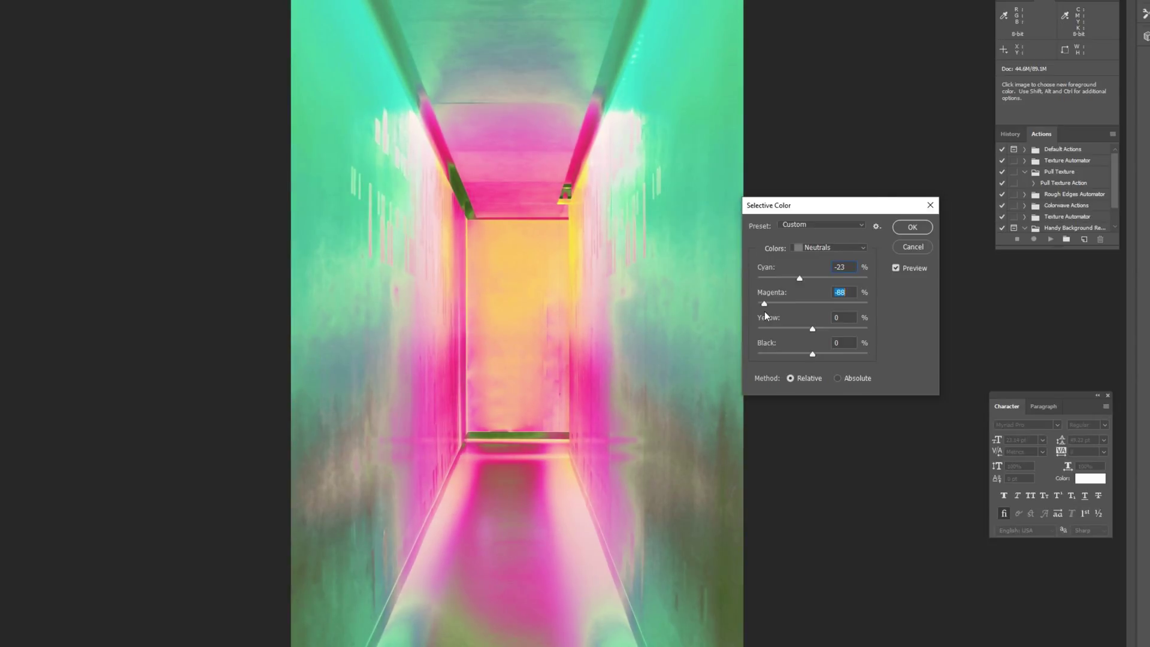
pyautogui.moveTo(762, 312); pyautogui.dragTo(794, 329)
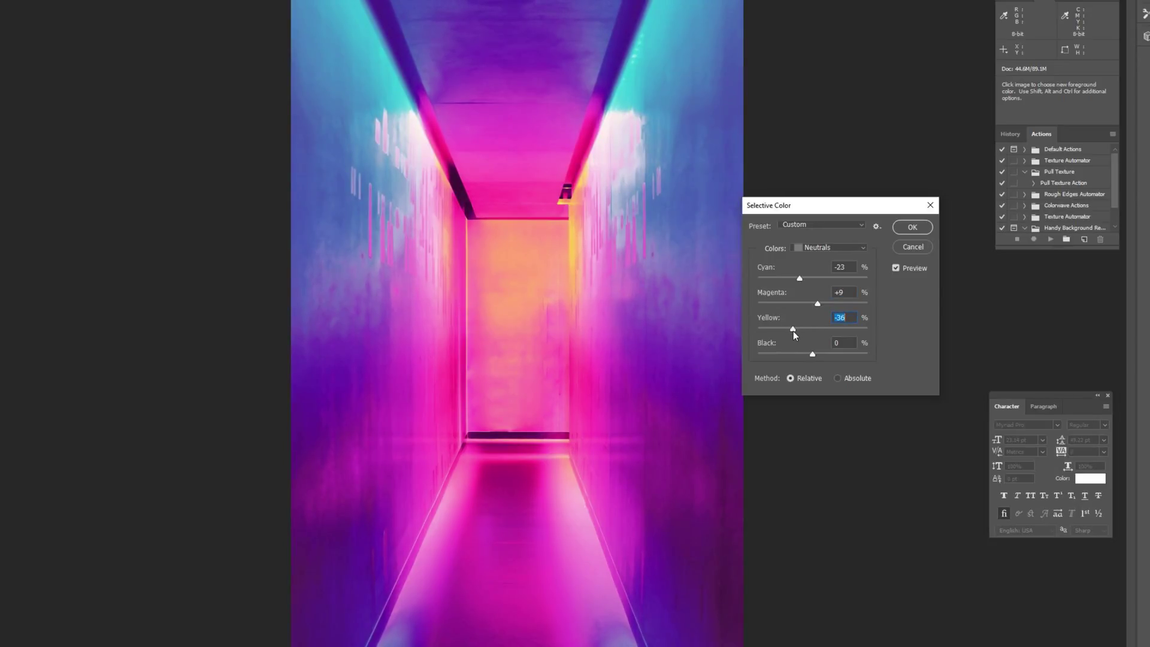
pyautogui.moveTo(809, 354); pyautogui.dragTo(870, 358)
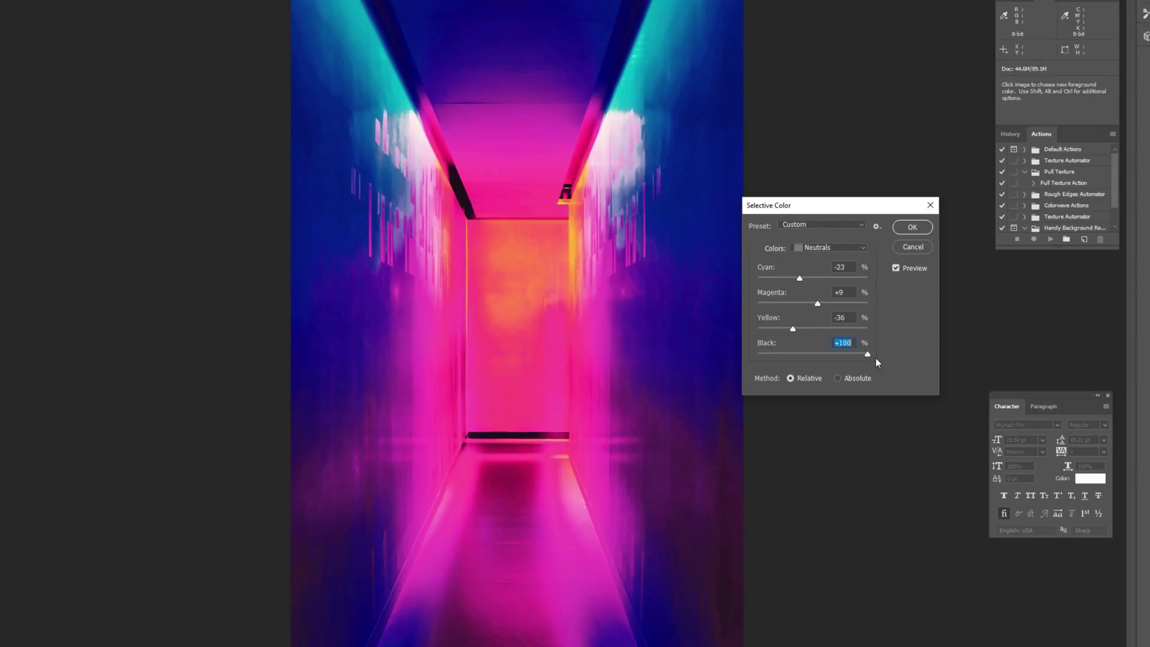
pyautogui.moveTo(868, 358); pyautogui.dragTo(819, 361)
pyautogui.write('0')
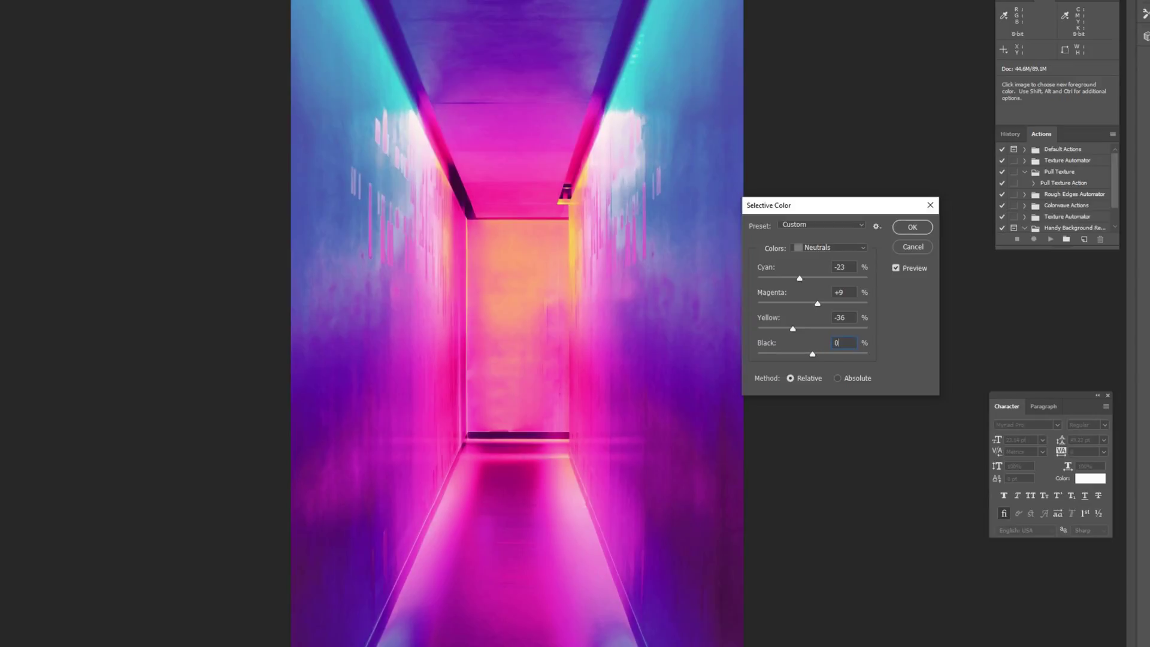
# Set the Blacks to Cyan +26%, Magenta +10%, Yellow -8% and Black 0%.
pyautogui.click(824, 248)
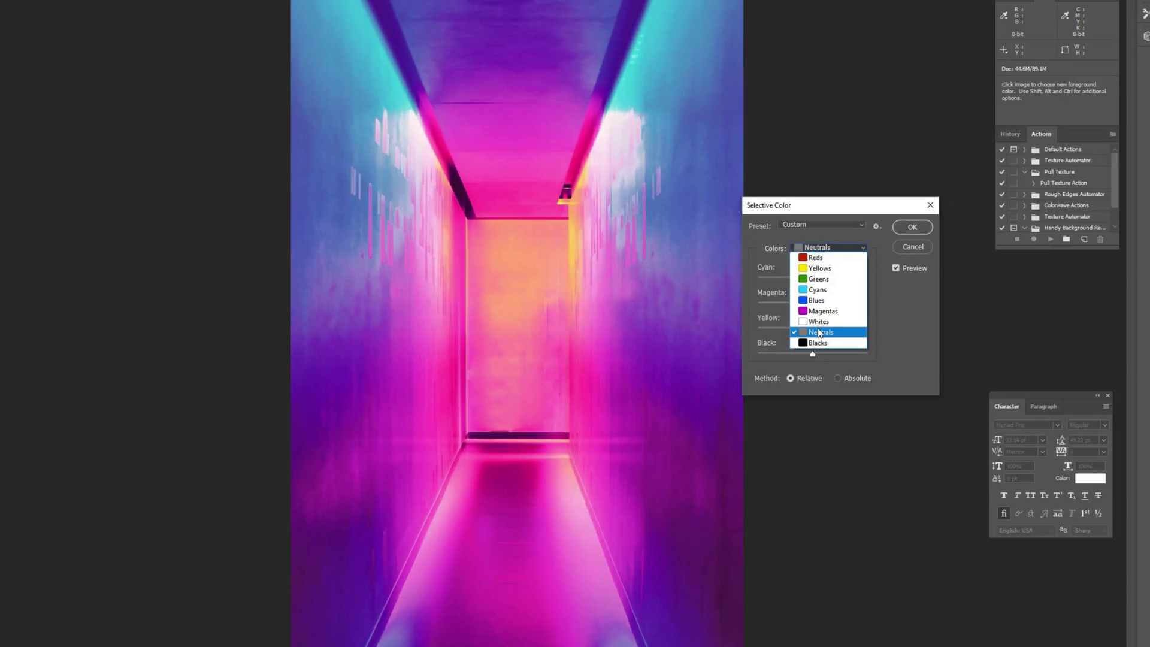
pyautogui.click(821, 340)
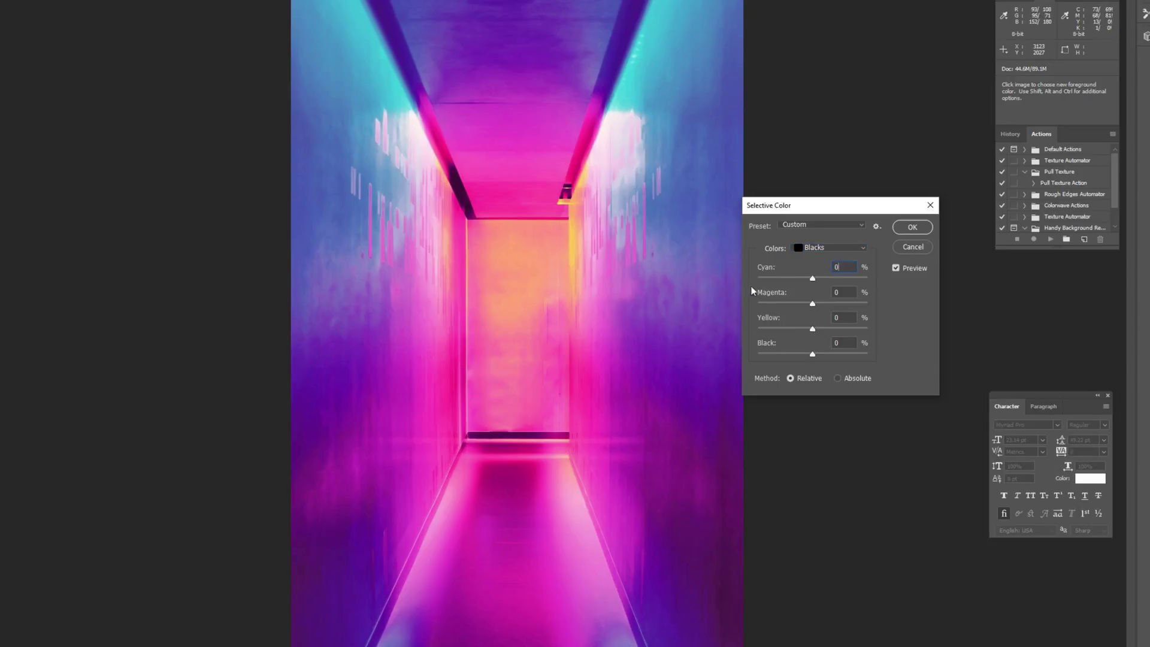
pyautogui.moveTo(812, 278); pyautogui.dragTo(819, 308)
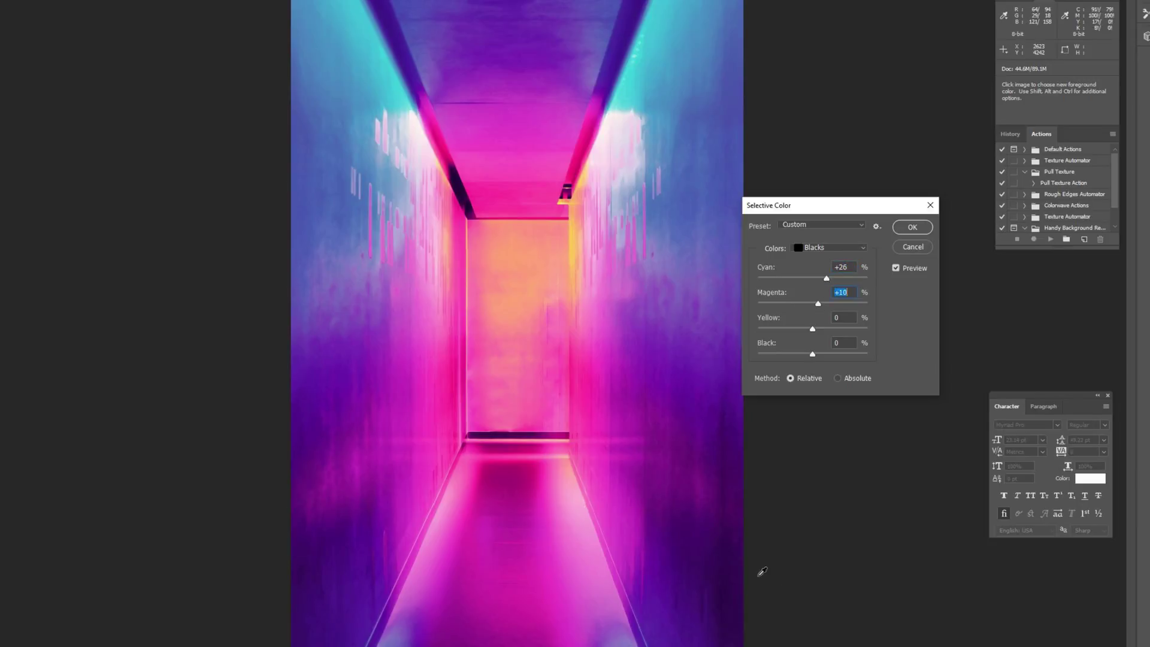
pyautogui.moveTo(812, 329); pyautogui.dragTo(829, 361)
pyautogui.click(812, 355)
pyautogui.write('0')
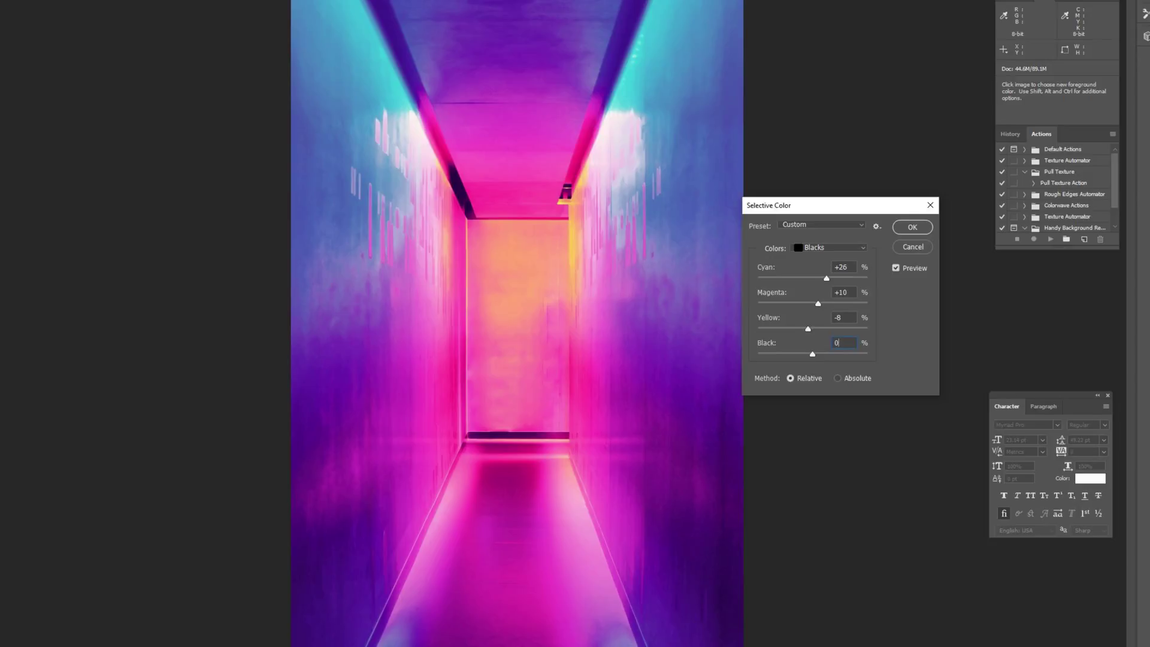
# Compare the image repeatedly with and without the preview and apply the Selective Color adjustment to the duplicated layer.
pyautogui.click(896, 269)
pyautogui.click(897, 270)
pyautogui.click(896, 268)
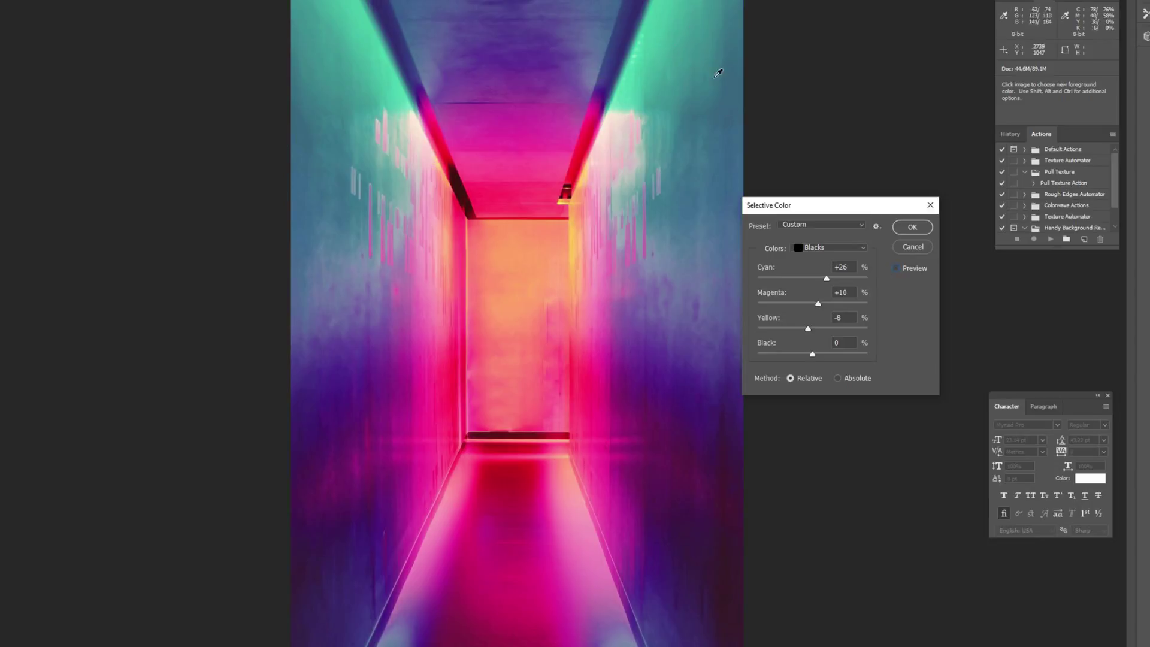
pyautogui.click(897, 269)
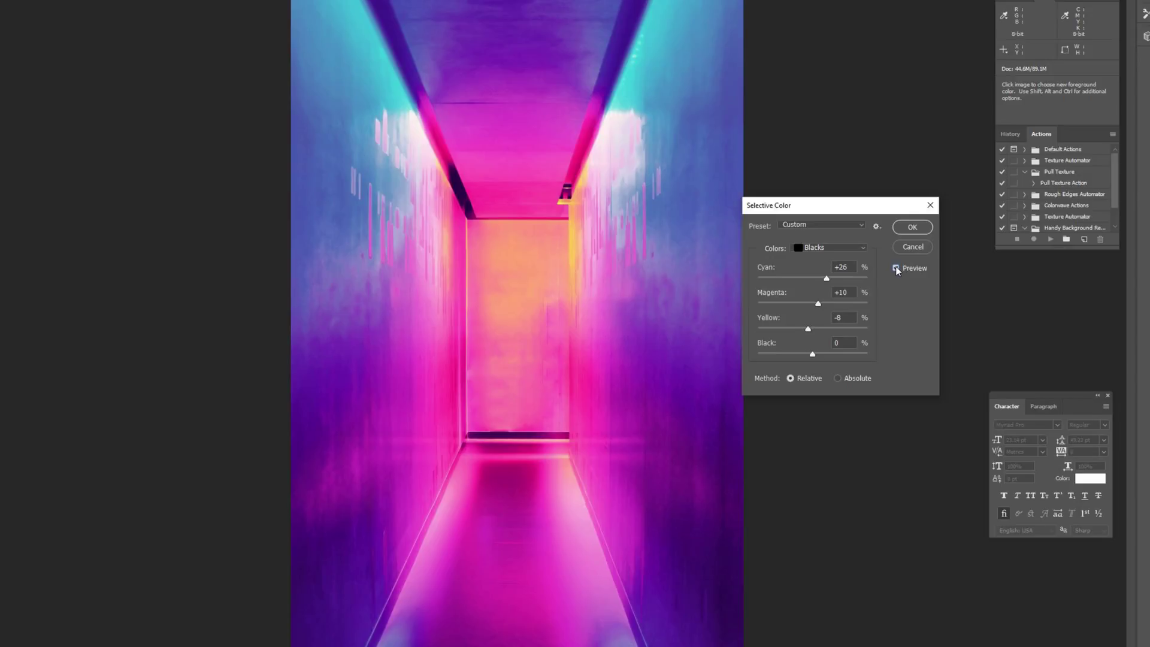
pyautogui.click(896, 269)
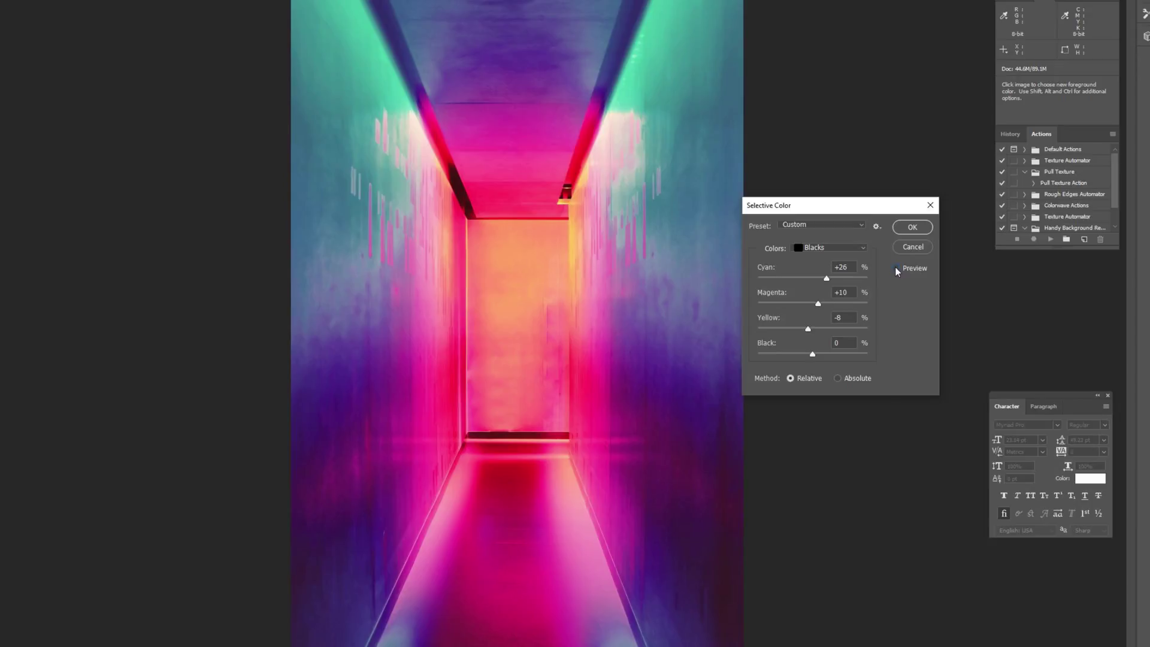
pyautogui.click(896, 268)
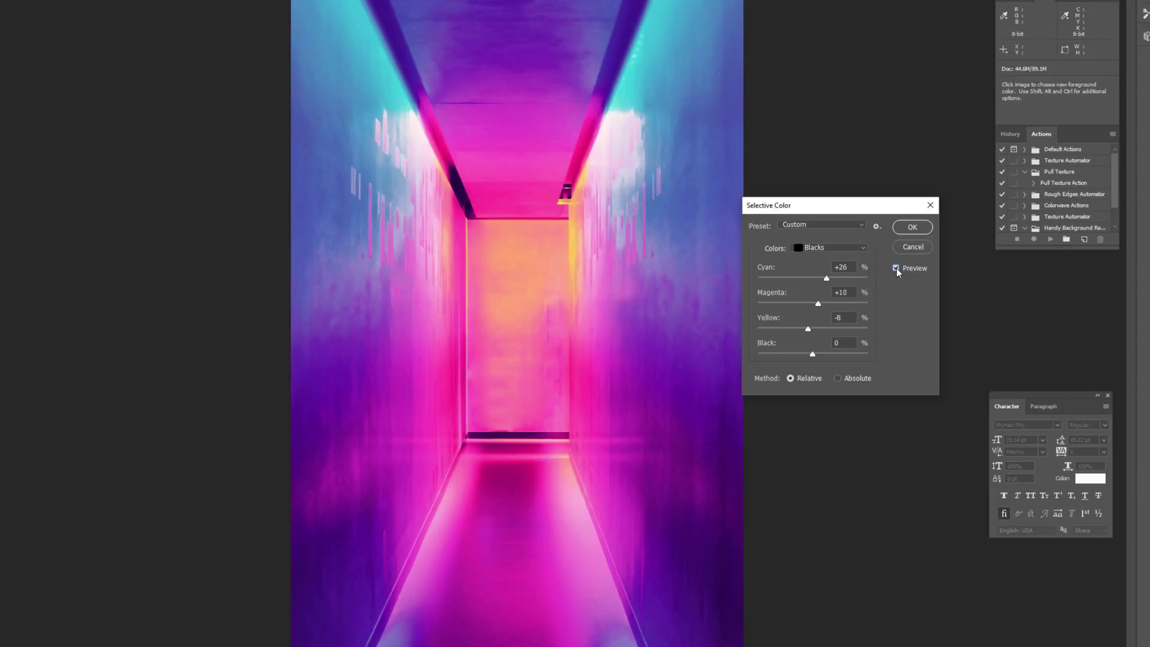
pyautogui.click(896, 269)
pyautogui.click(896, 269)
pyautogui.click(896, 268)
pyautogui.click(896, 269)
pyautogui.click(910, 227)
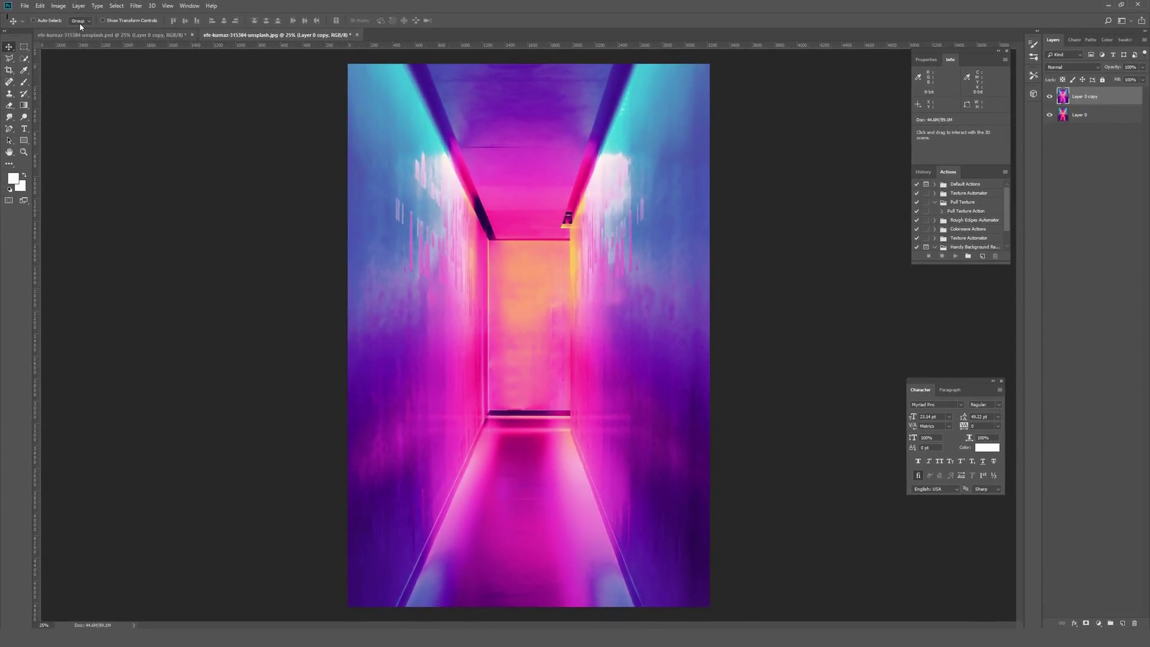
# Start a Color Balance adjustment on the duplicated layer and set the midtones' Cyan–Red level to -54.
pyautogui.click(59, 6)
pyautogui.moveTo(84, 30)
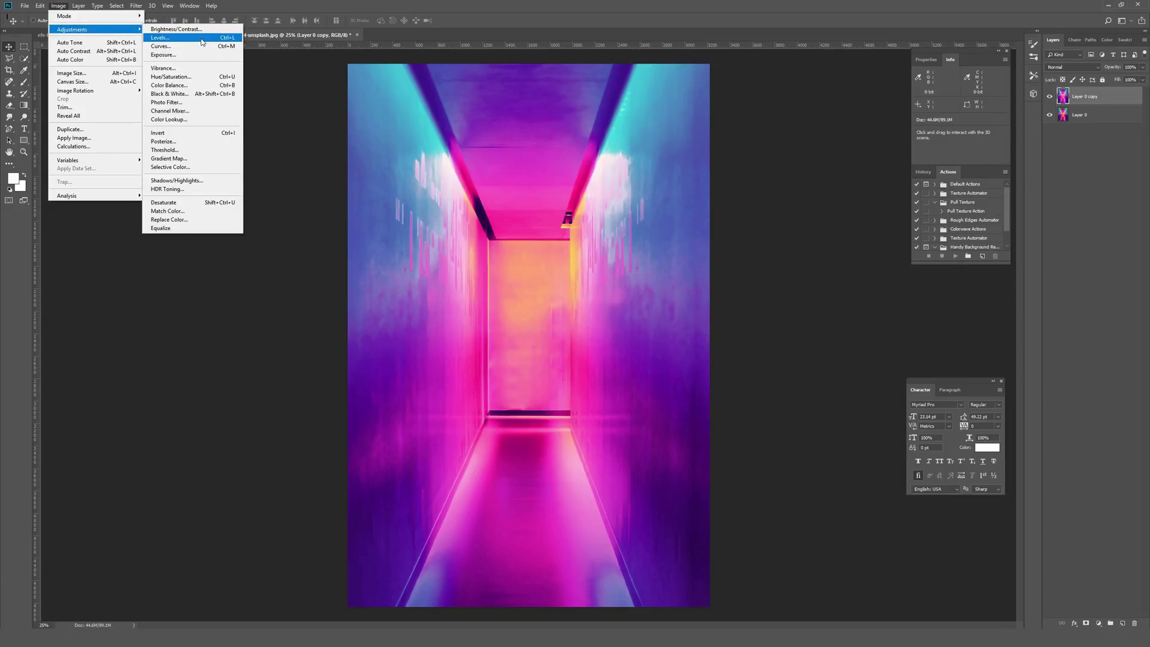
pyautogui.click(192, 87)
pyautogui.moveTo(790, 270); pyautogui.dragTo(733, 175)
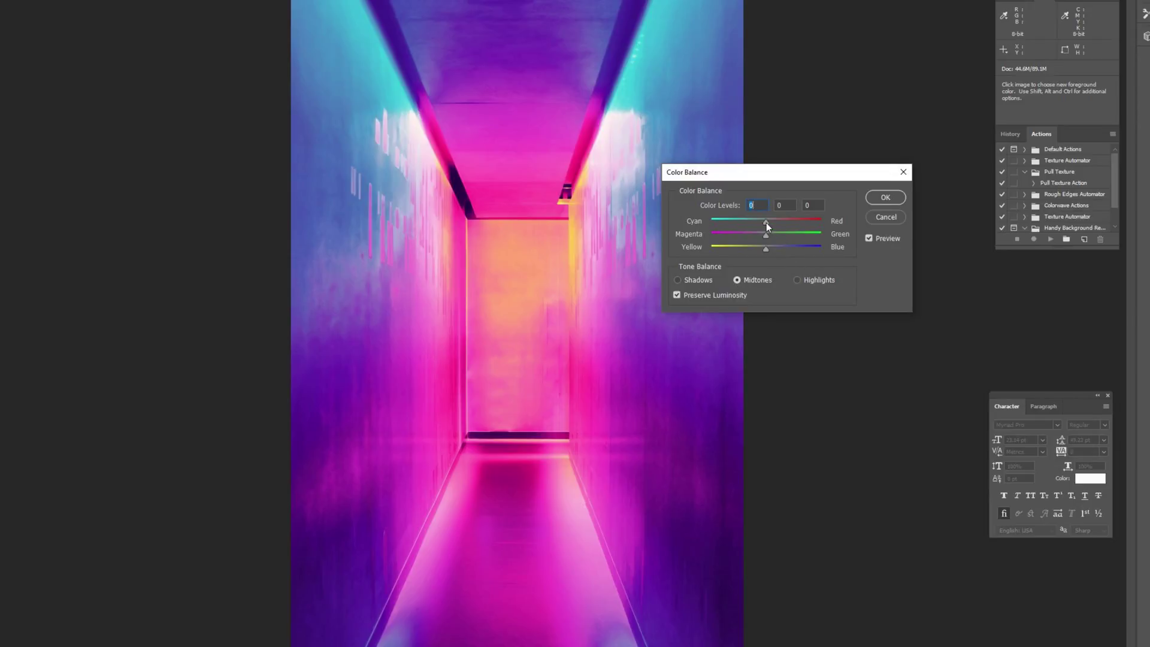
pyautogui.moveTo(767, 221); pyautogui.dragTo(791, 228)
pyautogui.moveTo(792, 178); pyautogui.dragTo(854, 202)
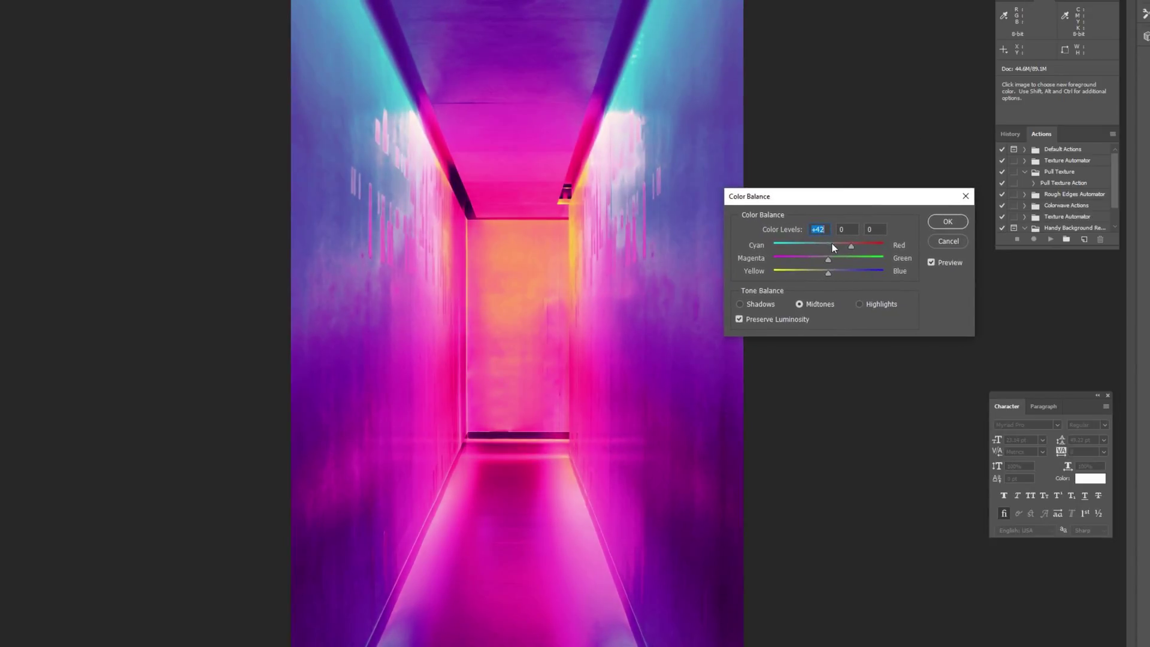
pyautogui.moveTo(853, 246); pyautogui.dragTo(824, 251)
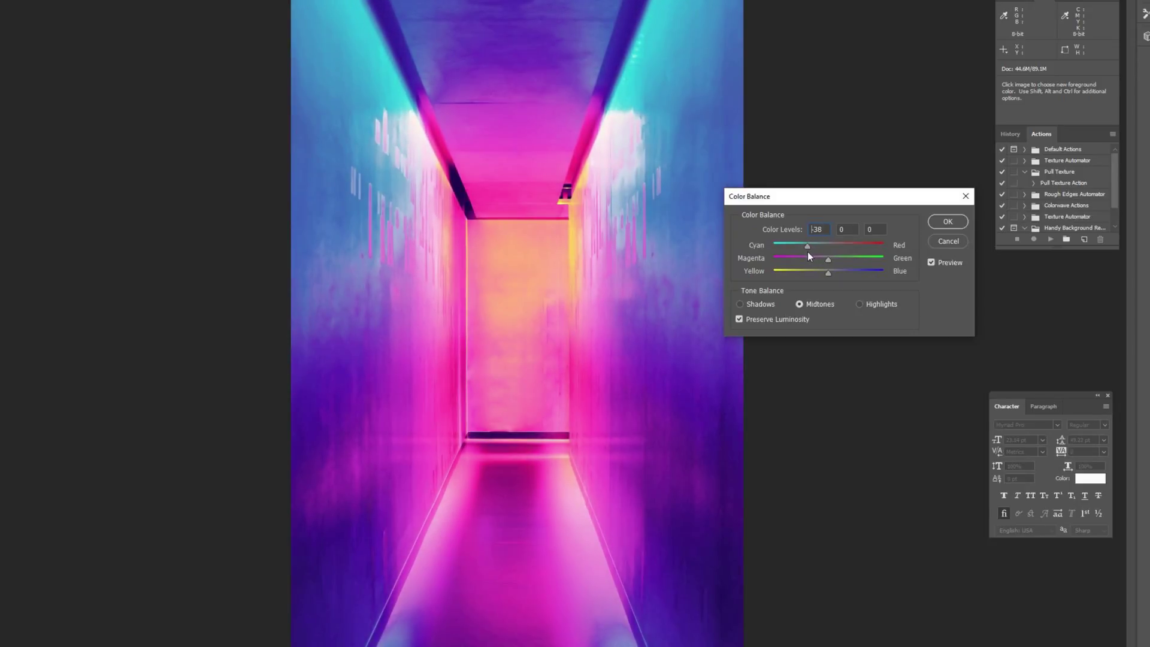
pyautogui.moveTo(803, 252); pyautogui.dragTo(826, 250)
pyautogui.press('Down')
# Set the midtones' Magenta–Green level to +14 and Yellow–Blue level to +35.
pyautogui.moveTo(831, 260); pyautogui.dragTo(893, 259)
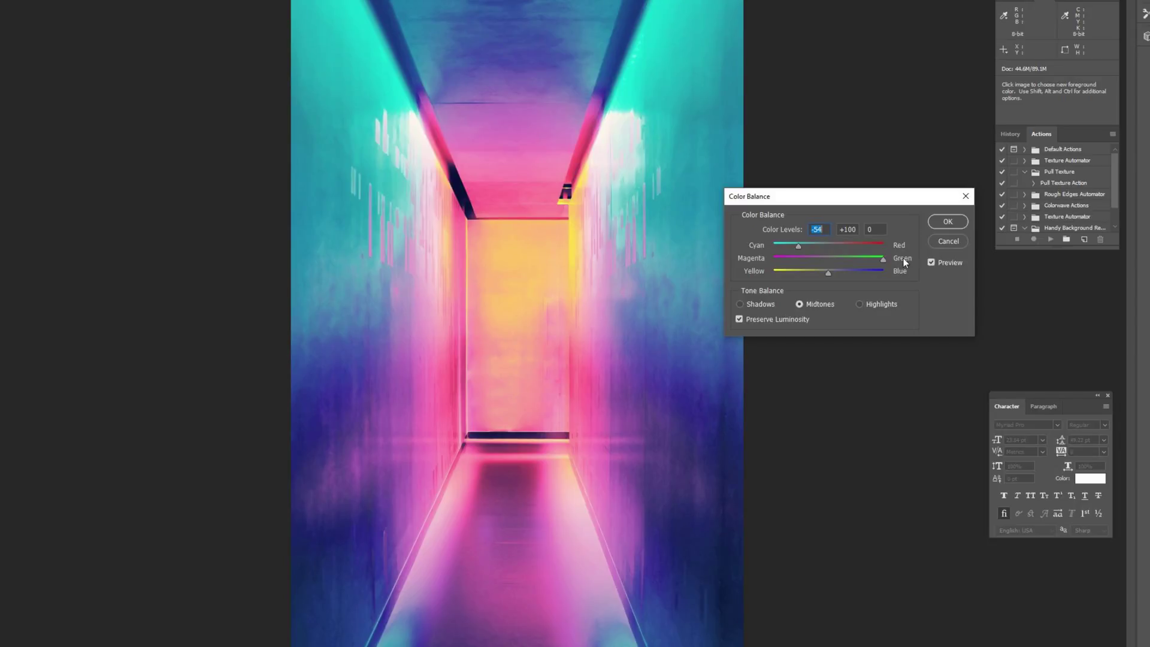
pyautogui.moveTo(883, 260); pyautogui.dragTo(836, 267)
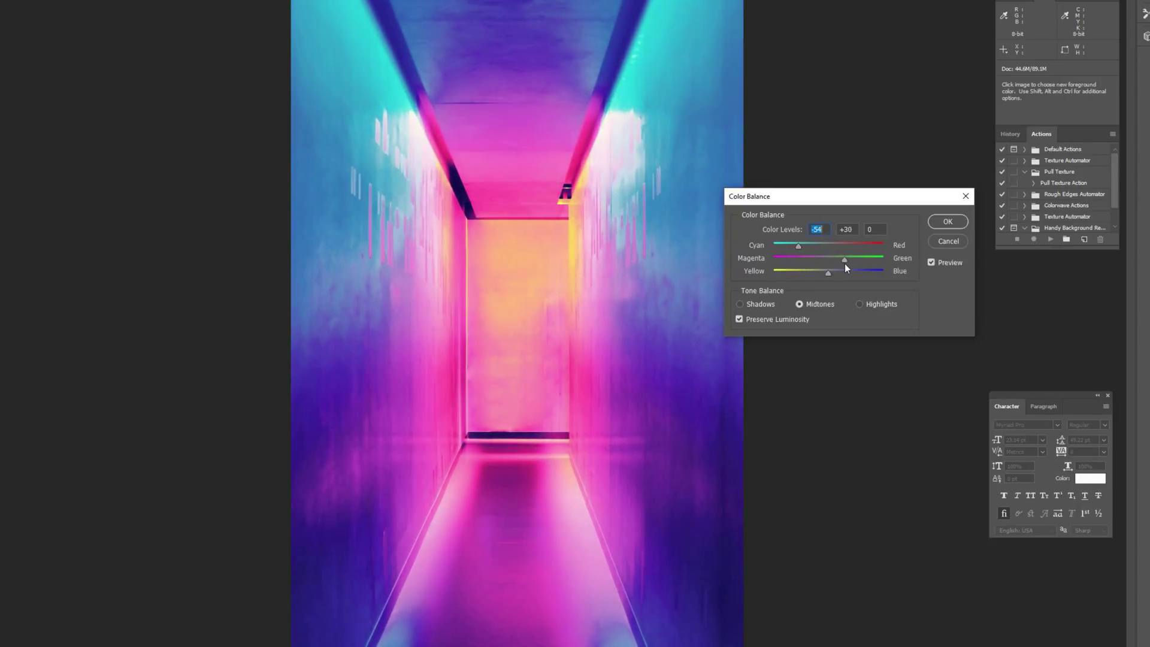
pyautogui.click(836, 265)
pyautogui.click(832, 273)
pyautogui.moveTo(827, 276); pyautogui.dragTo(846, 275)
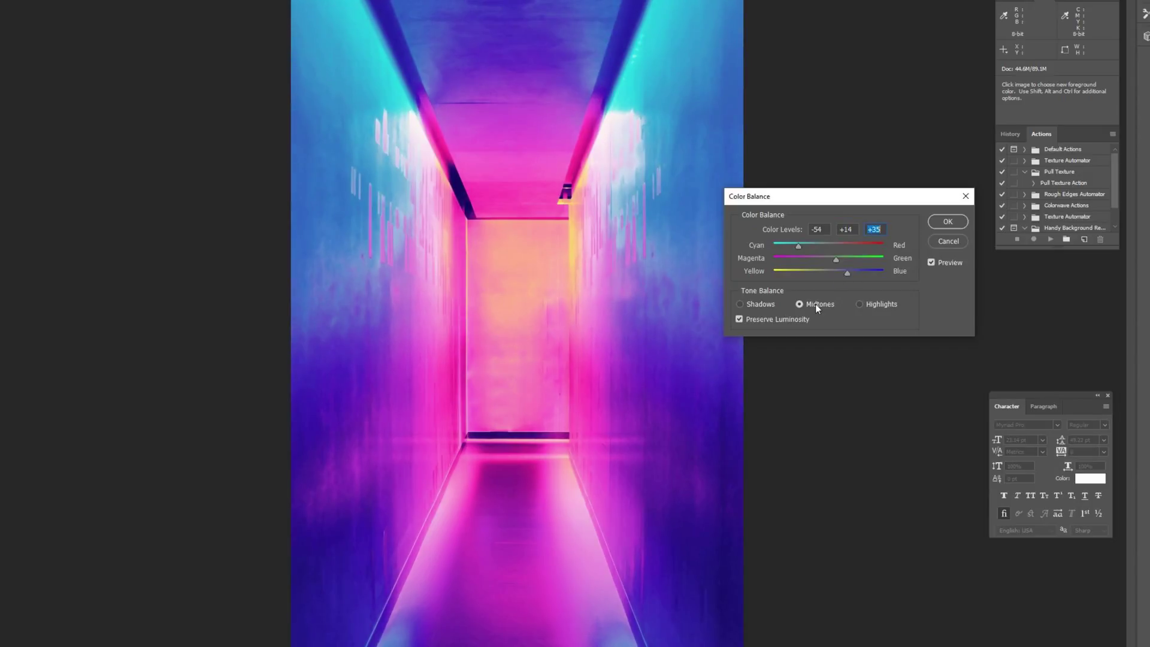
# Set the shadows' color levels to Cyan–Red 0, Magenta–Green -7 and Yellow–Blue -22.
pyautogui.click(760, 304)
pyautogui.click(827, 246)
pyautogui.moveTo(815, 246)
pyautogui.mouseDown()
pyautogui.moveTo(800, 247)
pyautogui.moveTo(843, 247)
pyautogui.moveTo(828, 252)
pyautogui.mouseUp()
pyautogui.moveTo(824, 261)
pyautogui.mouseDown()
pyautogui.moveTo(803, 257)
pyautogui.moveTo(840, 259)
pyautogui.moveTo(814, 262)
pyautogui.moveTo(828, 262)
pyautogui.mouseUp()
pyautogui.moveTo(828, 275)
pyautogui.mouseDown()
pyautogui.moveTo(842, 275)
pyautogui.moveTo(796, 275)
pyautogui.moveTo(835, 272)
pyautogui.moveTo(815, 278)
pyautogui.mouseUp()
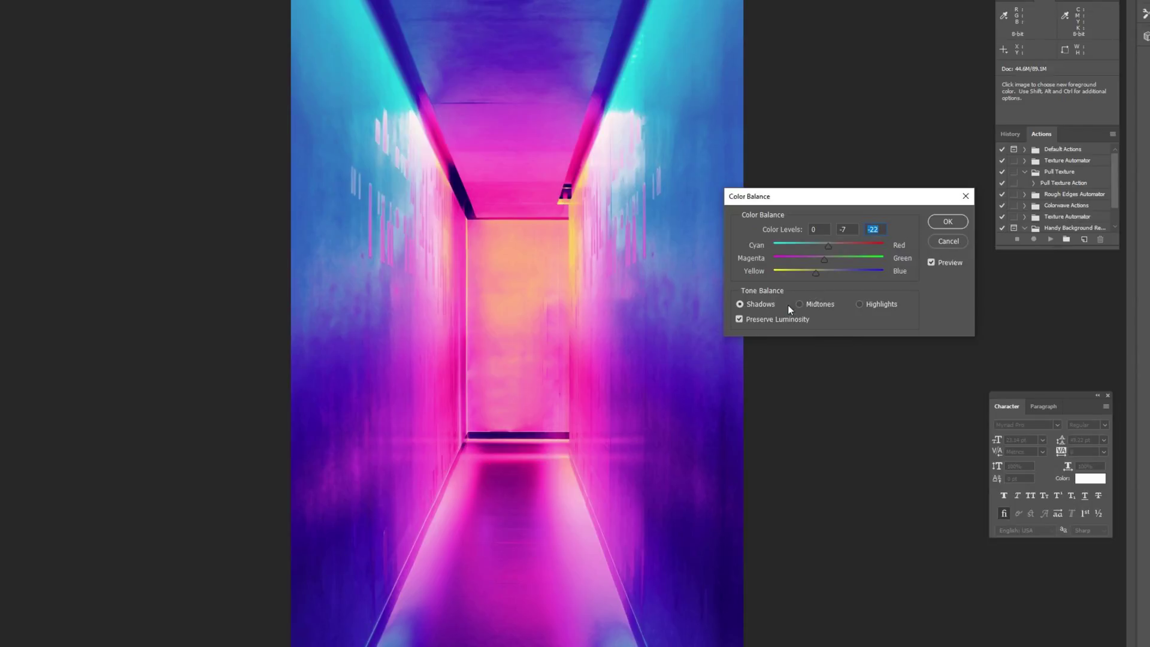
# Set the highlights to Cyan–Red -30, Magenta–Green -29 and Yellow–Blue about +19, and apply the Color Balance adjustment.
pyautogui.click(860, 303)
pyautogui.click(828, 246)
pyautogui.moveTo(828, 247)
pyautogui.mouseDown()
pyautogui.moveTo(806, 246)
pyautogui.moveTo(839, 247)
pyautogui.mouseUp()
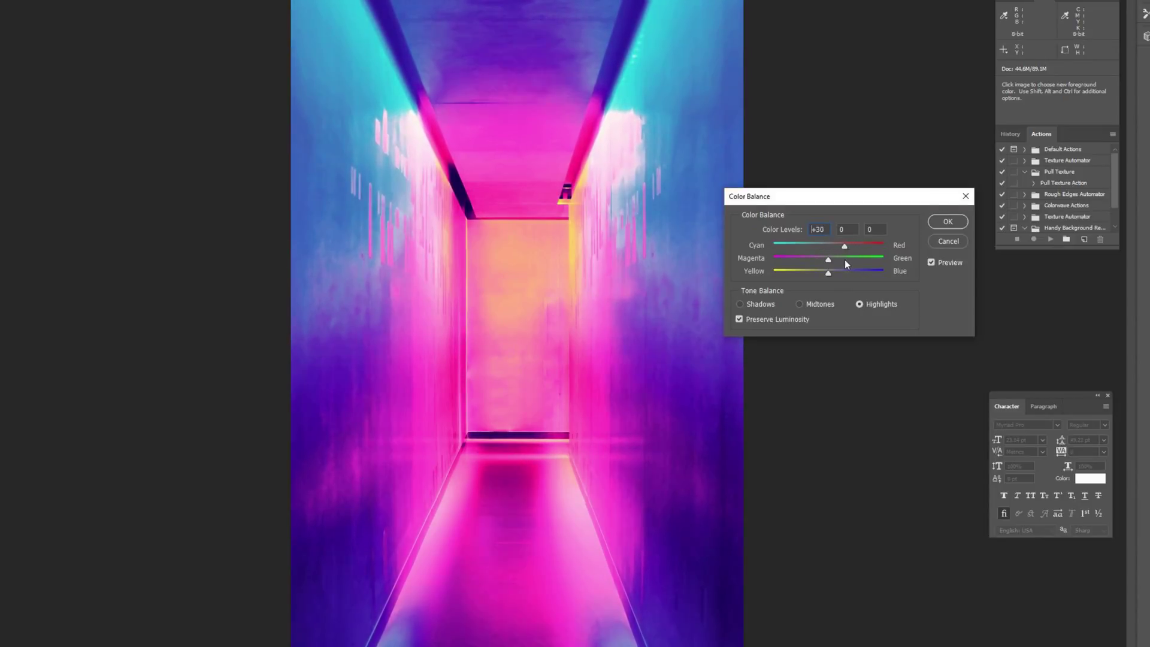
pyautogui.moveTo(852, 262); pyautogui.dragTo(811, 262)
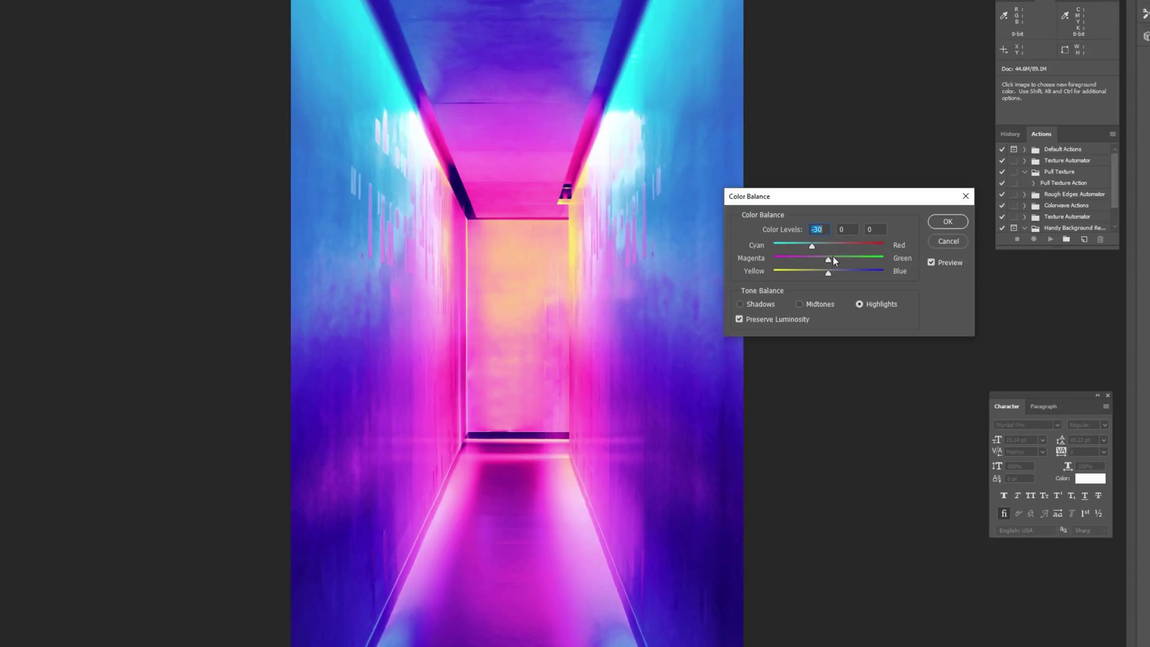
pyautogui.moveTo(828, 261)
pyautogui.mouseDown()
pyautogui.moveTo(843, 259)
pyautogui.moveTo(811, 267)
pyautogui.moveTo(845, 277)
pyautogui.moveTo(836, 278)
pyautogui.mouseUp()
pyautogui.press('Tab')
pyautogui.write('0')
pyautogui.press('Up')
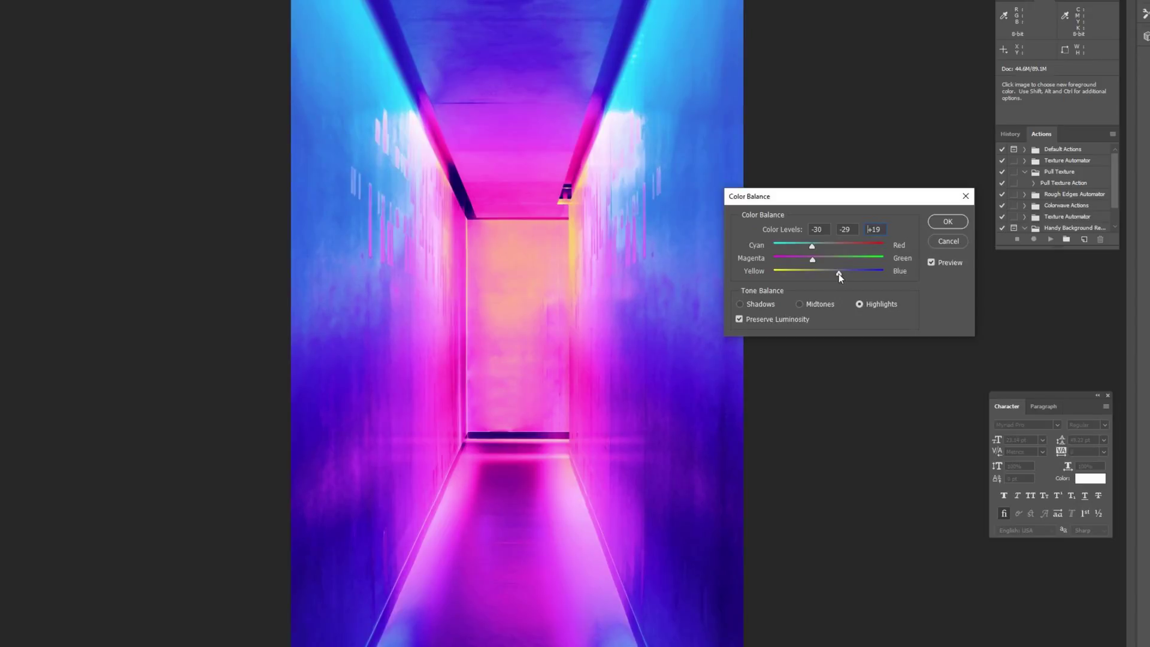
pyautogui.click(835, 275)
pyautogui.click(947, 221)
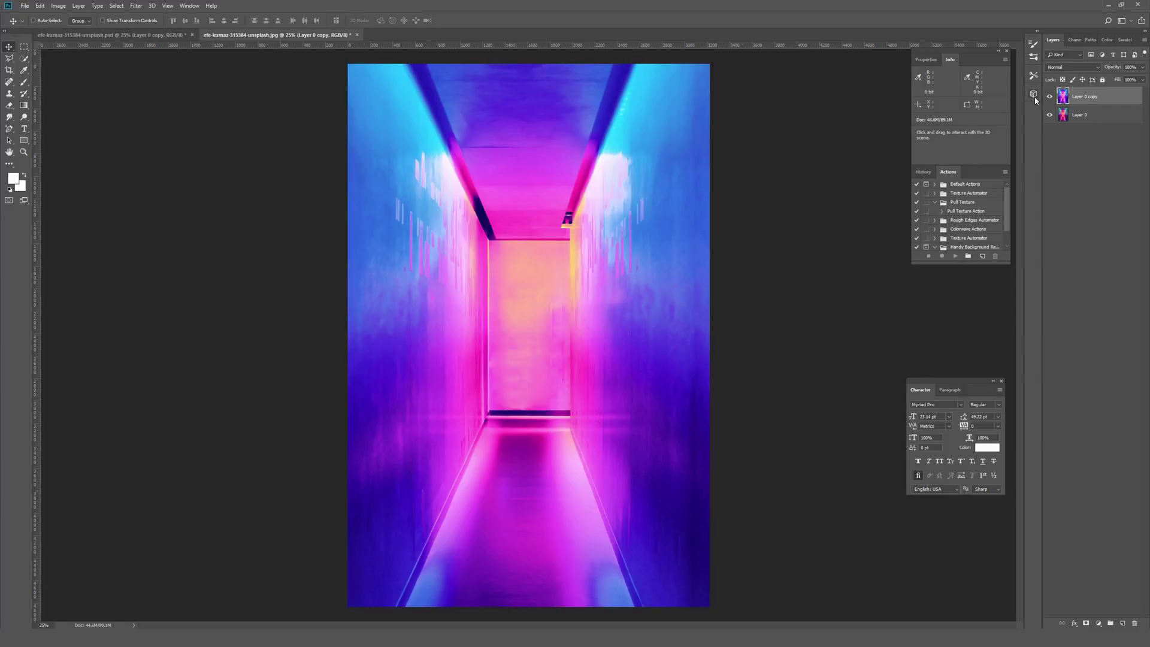
# Compare the recolored image with the original by hiding and showing the duplicated layer twice.
pyautogui.click(1049, 97)
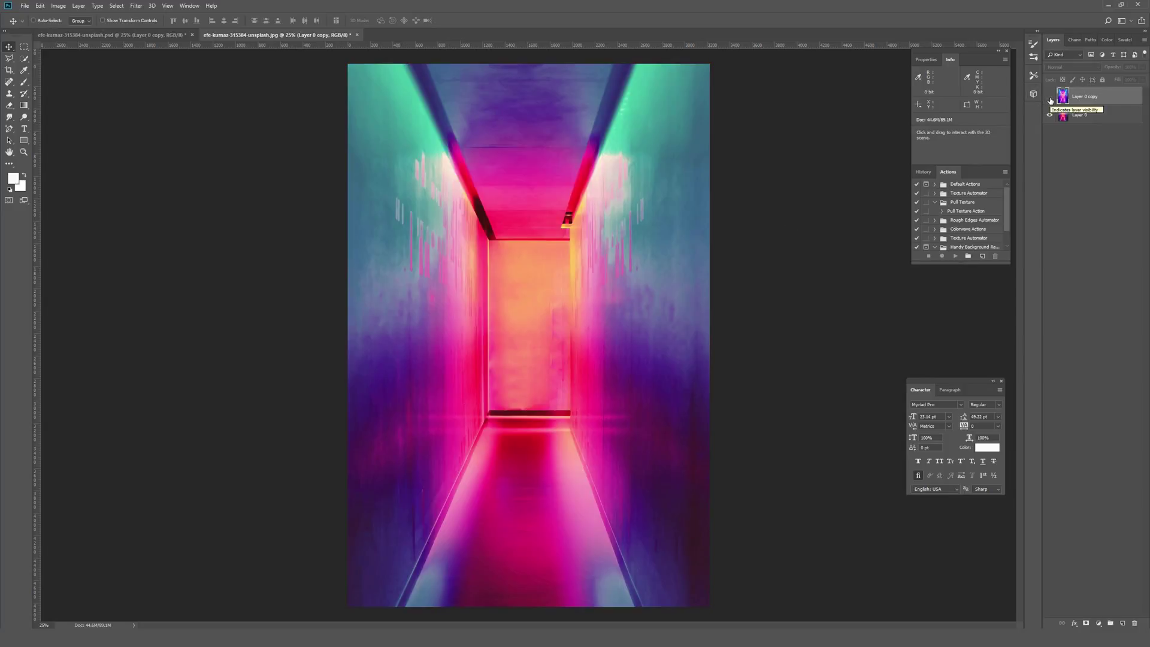
pyautogui.click(1050, 97)
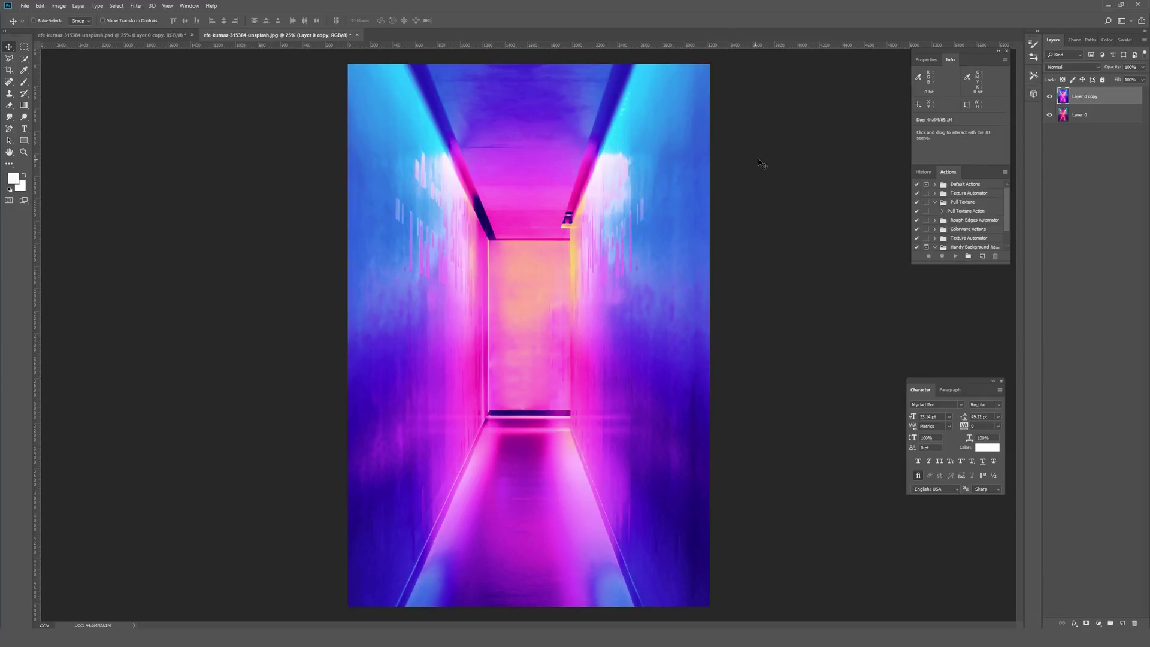
pyautogui.click(1050, 98)
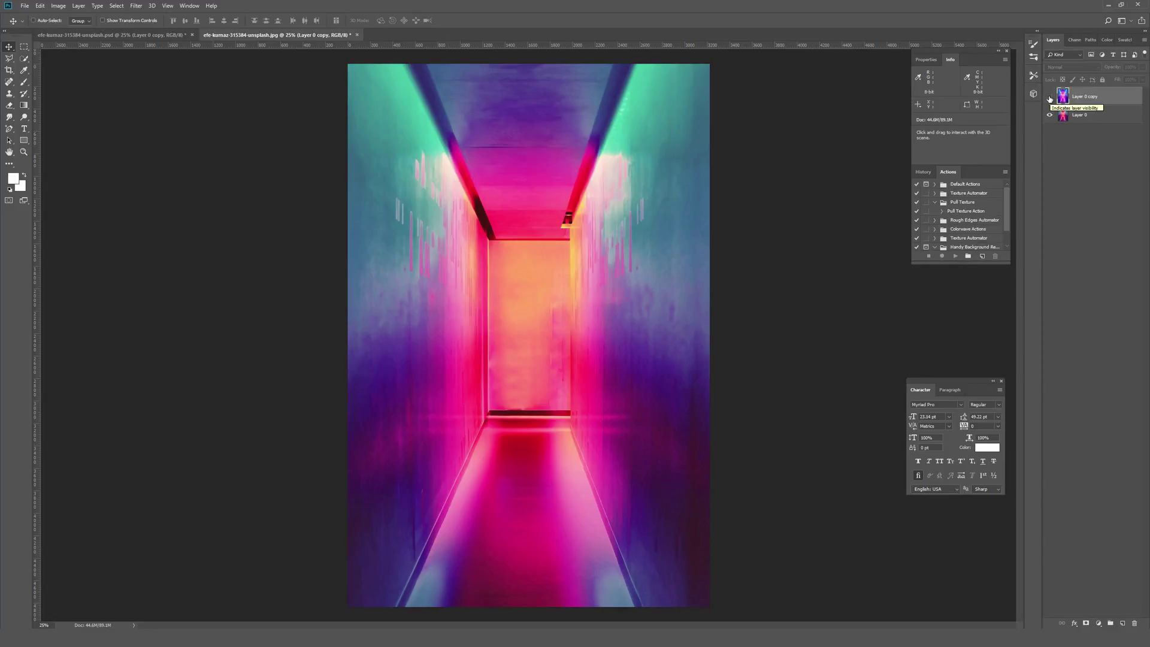
pyautogui.click(1050, 98)
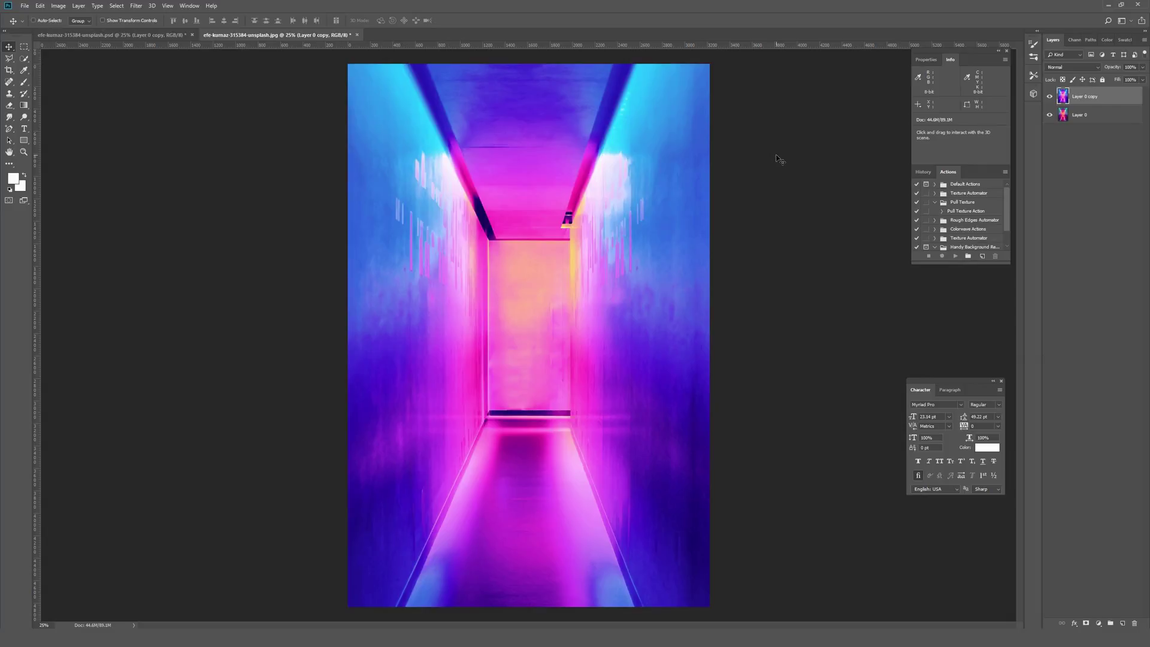